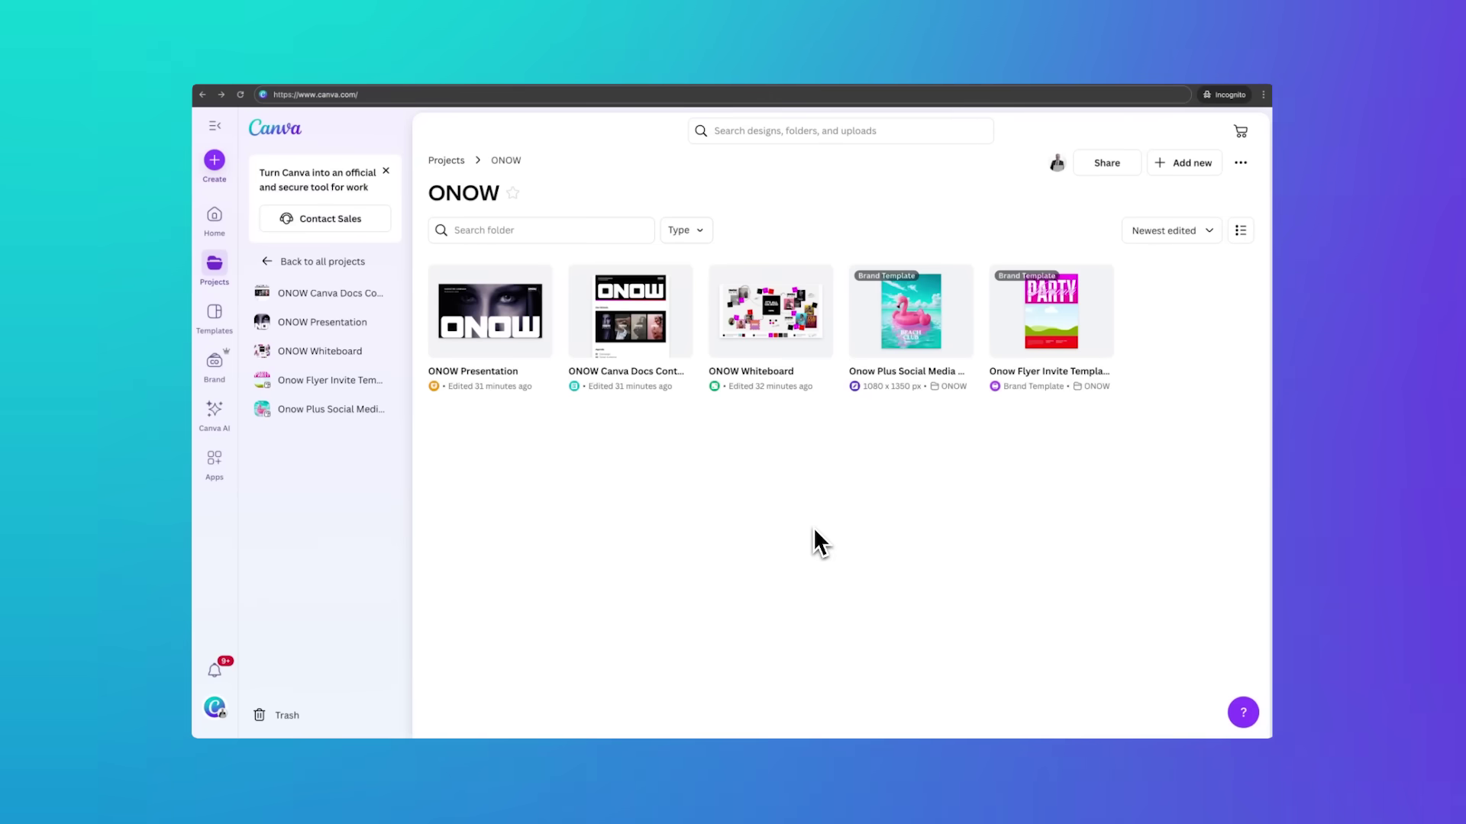
Step: Go to canva.com/integrations and scroll through the Canva for Mailchimp getting-started steps
left_click(393, 96)
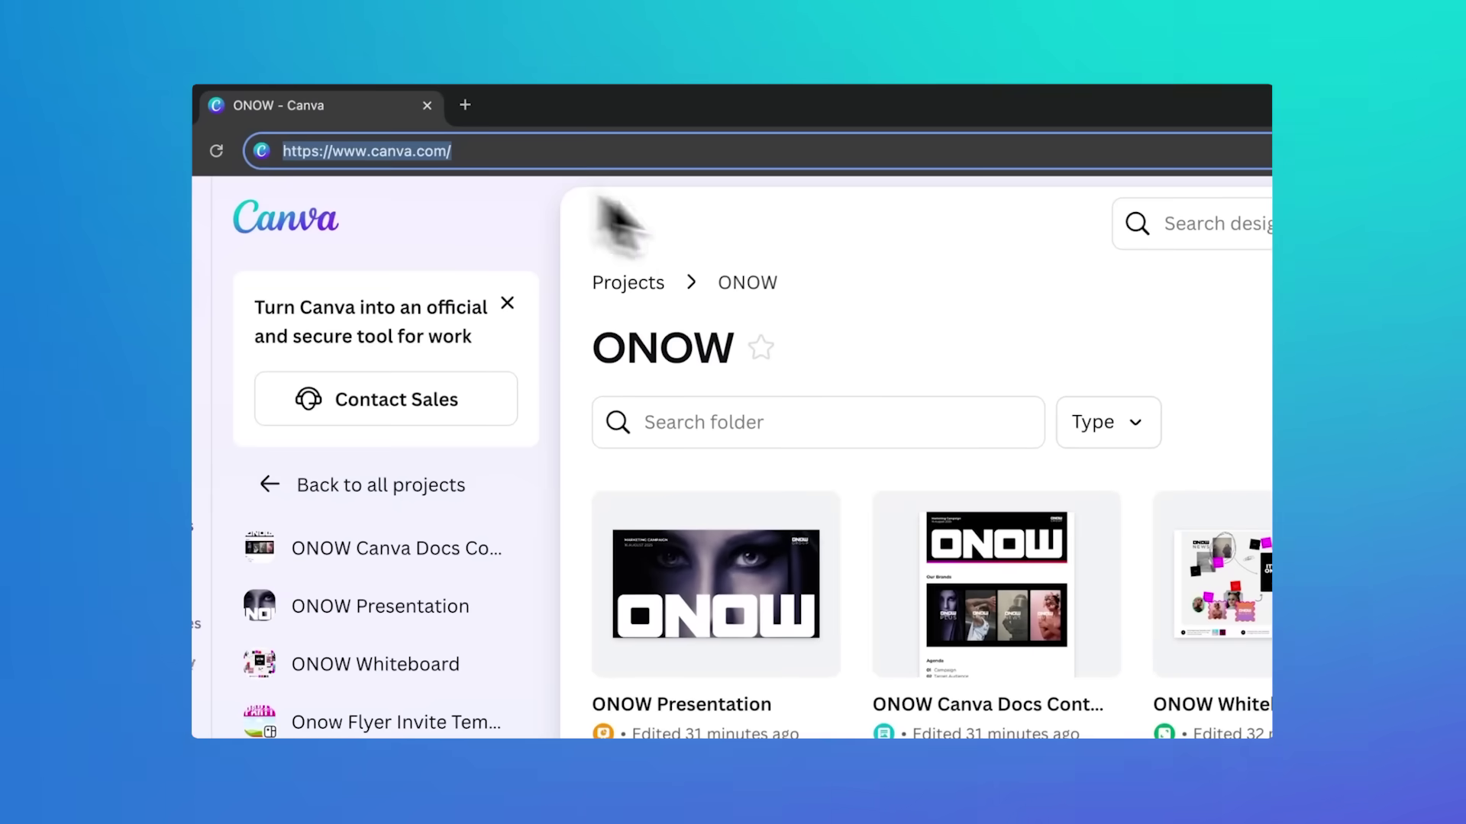
key("Right")
type("integrations")
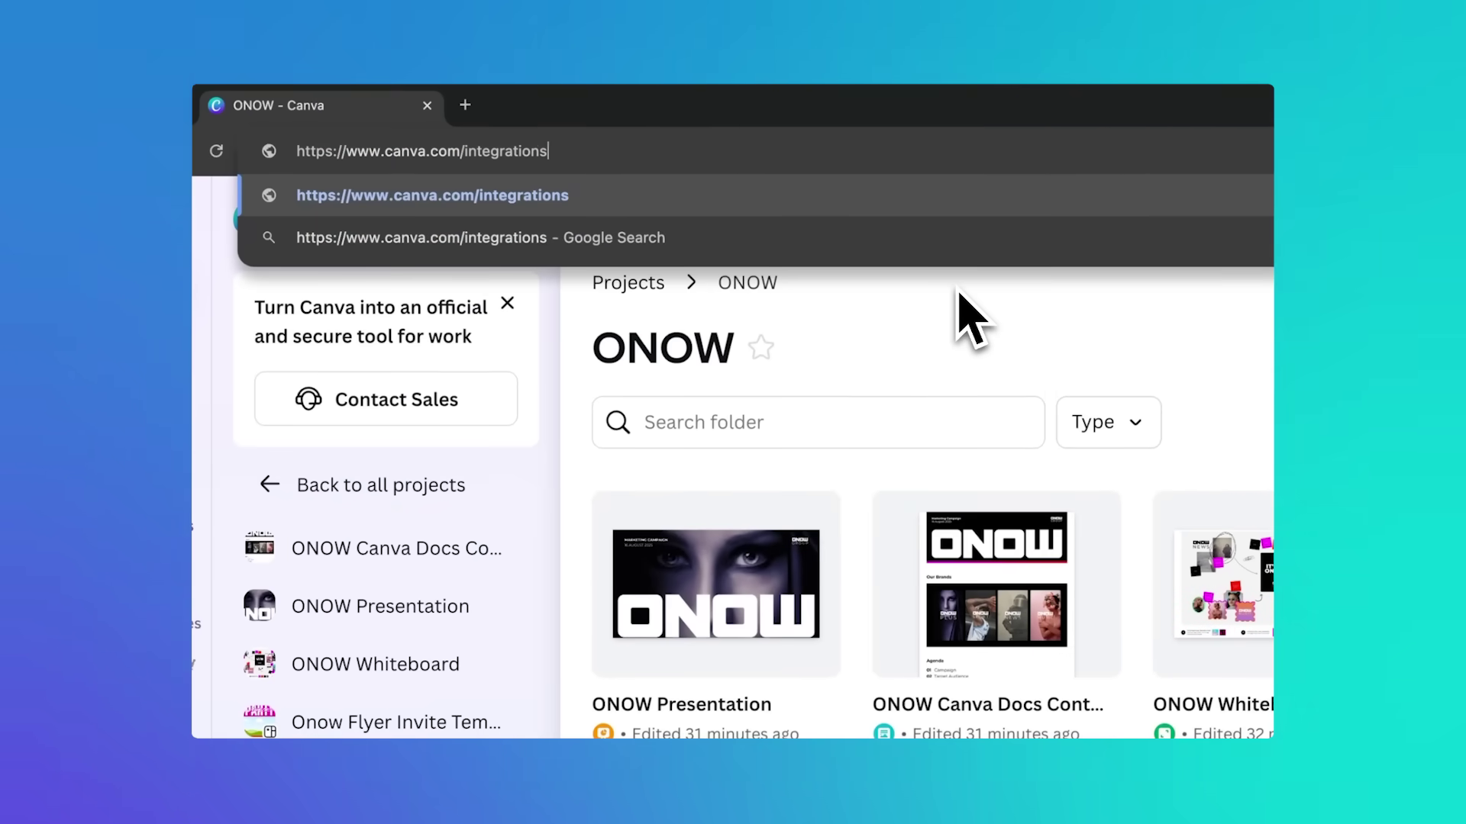
key("Return")
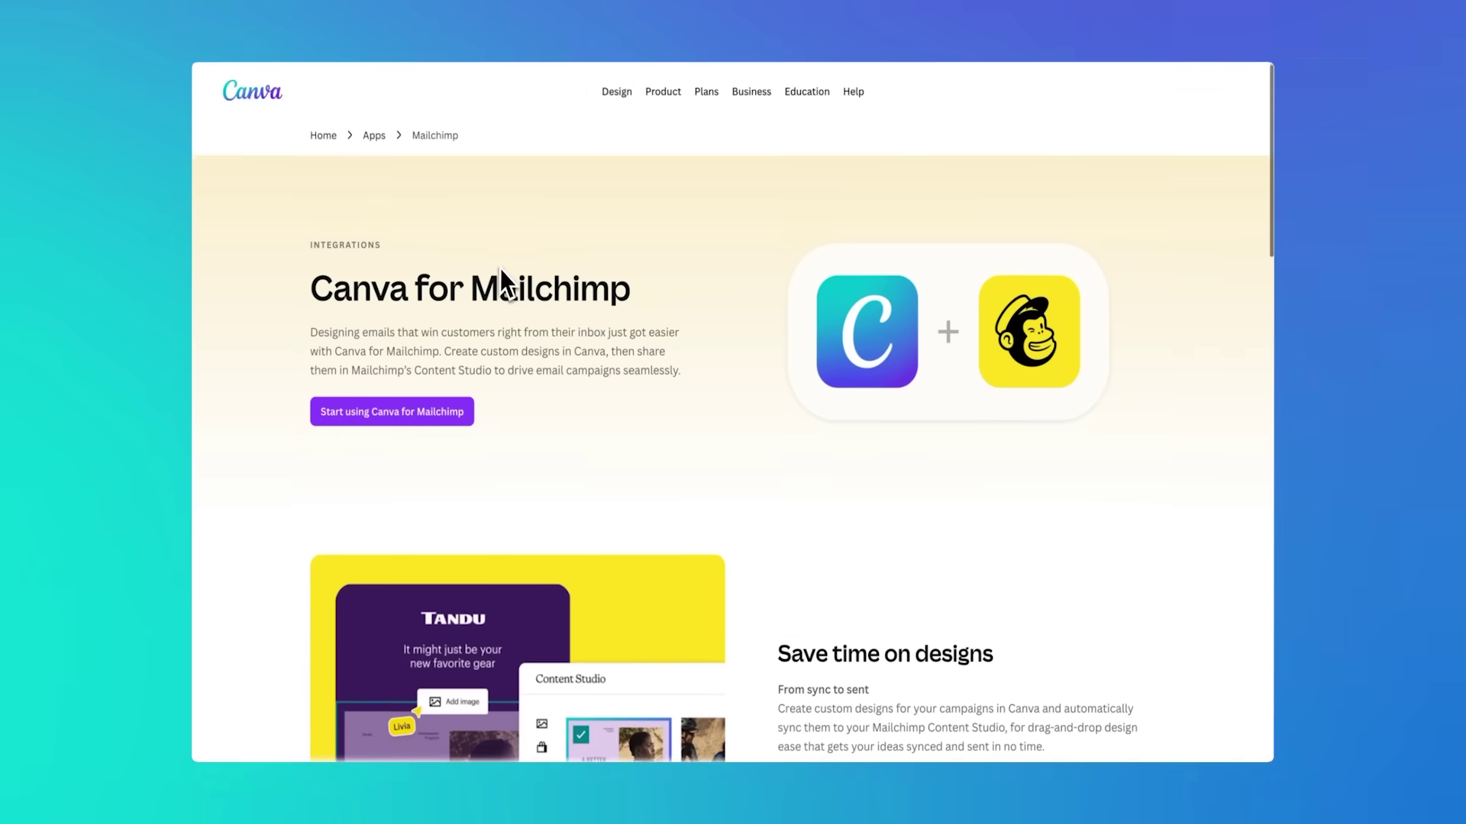
scroll(496, 271, "down", 2)
scroll(851, 487, "down", 3)
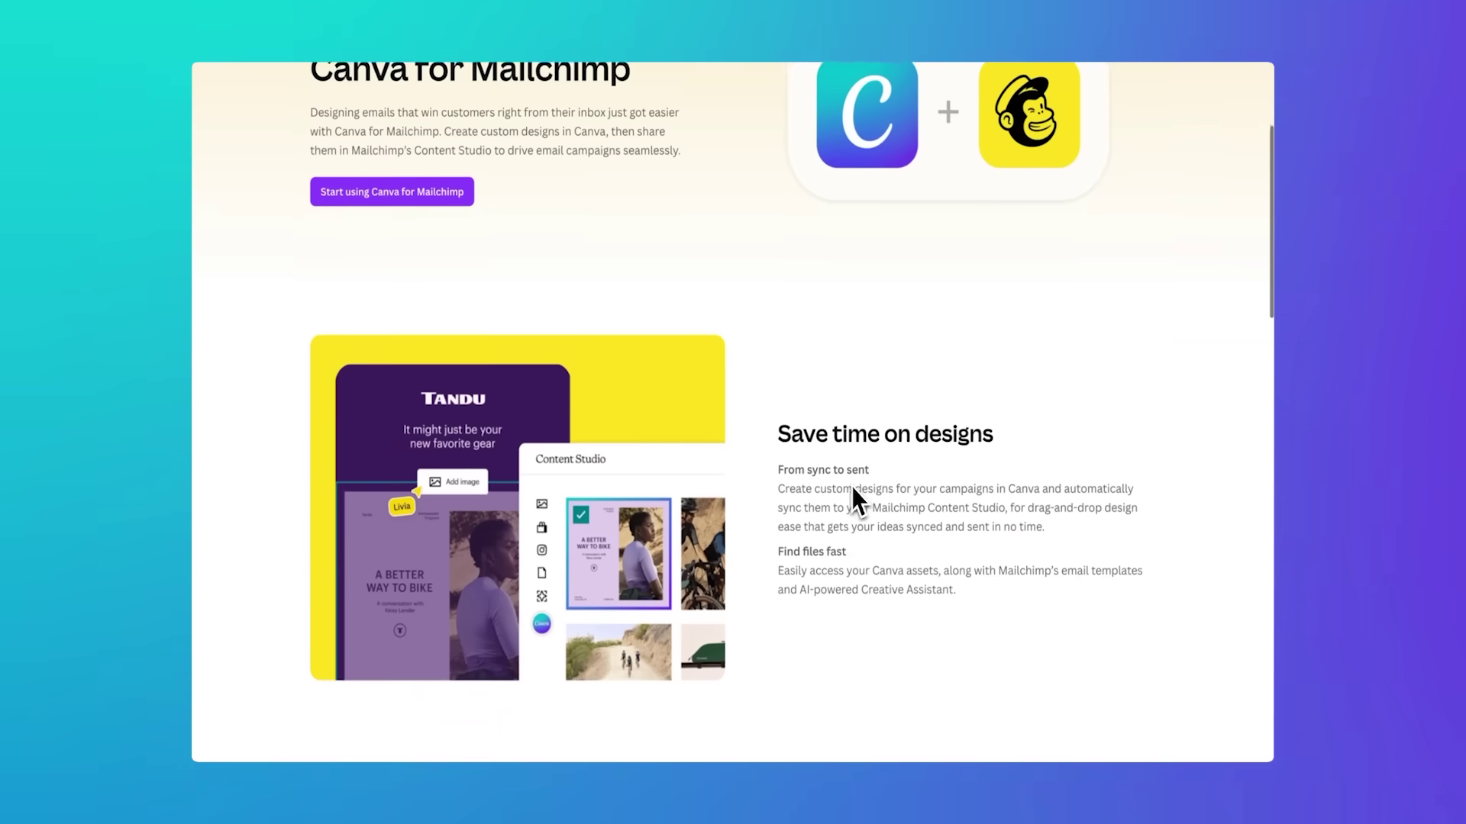
scroll(702, 622, "down", 2)
scroll(701, 625, "down", 2)
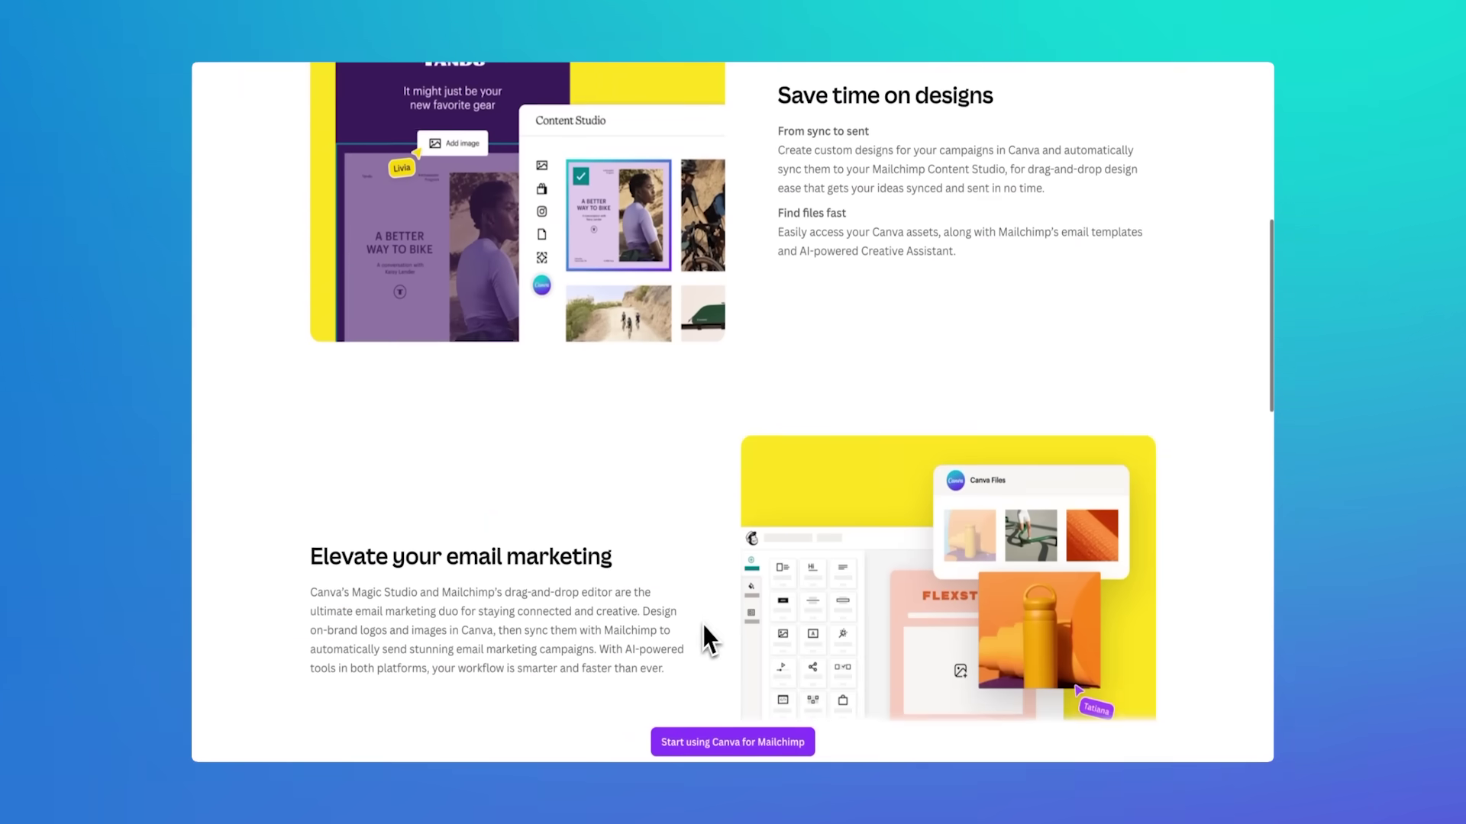
scroll(824, 579, "down", 4)
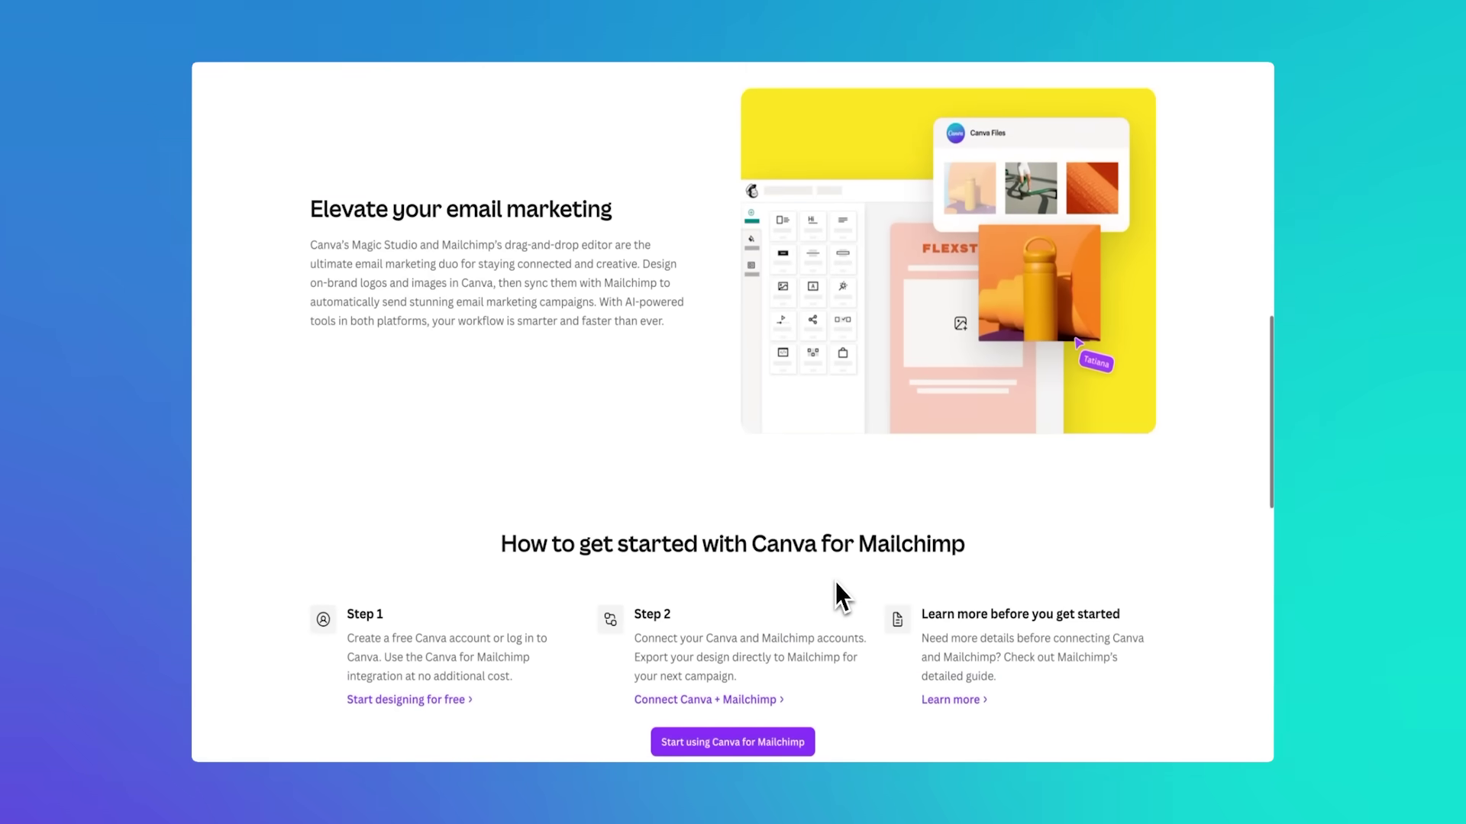
scroll(835, 582, "down", 3)
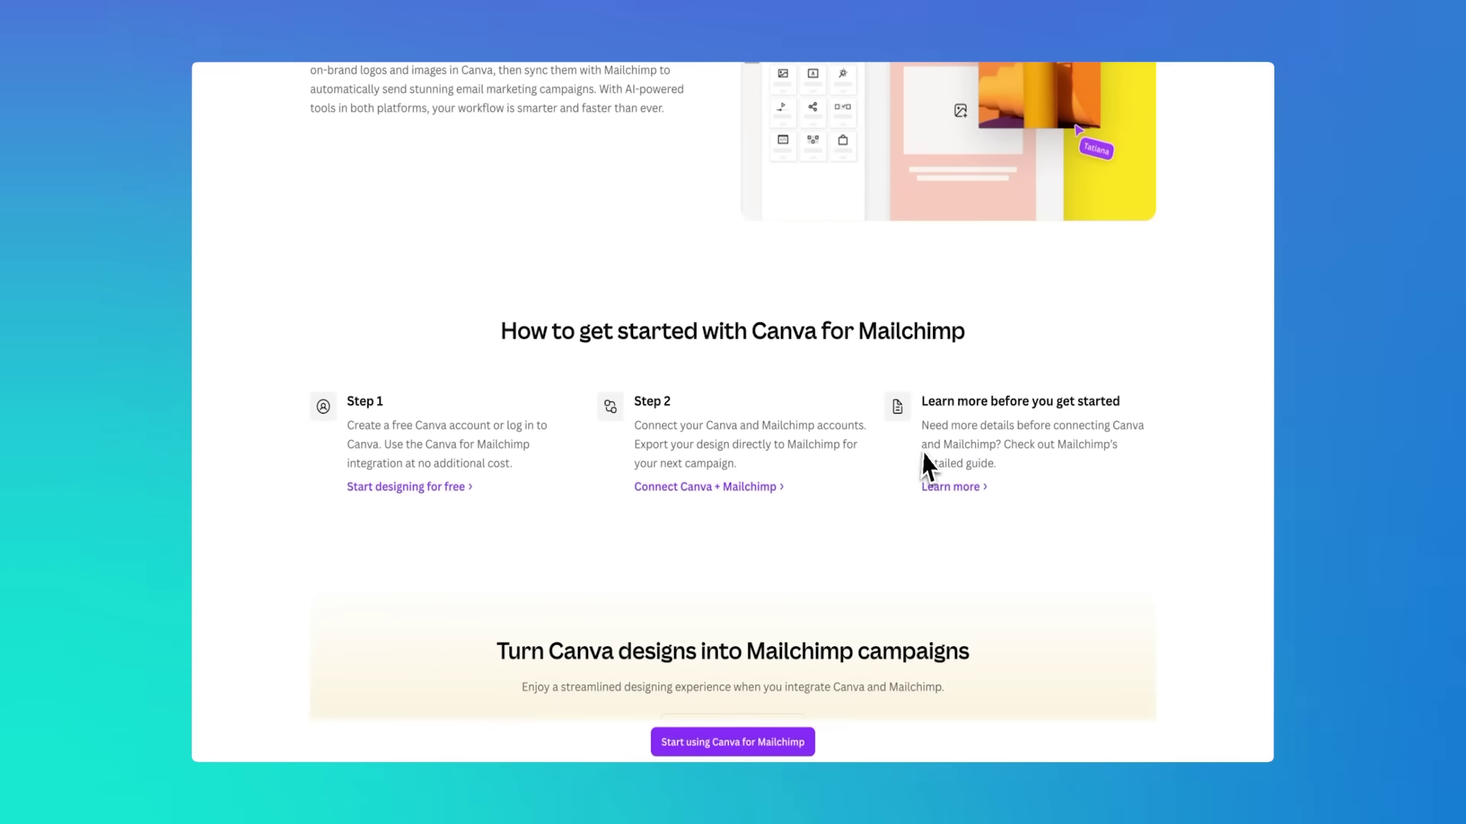
Step: Log in with the Mailchimp username and password, then accept the sync settings to connect Canva
left_click(779, 742)
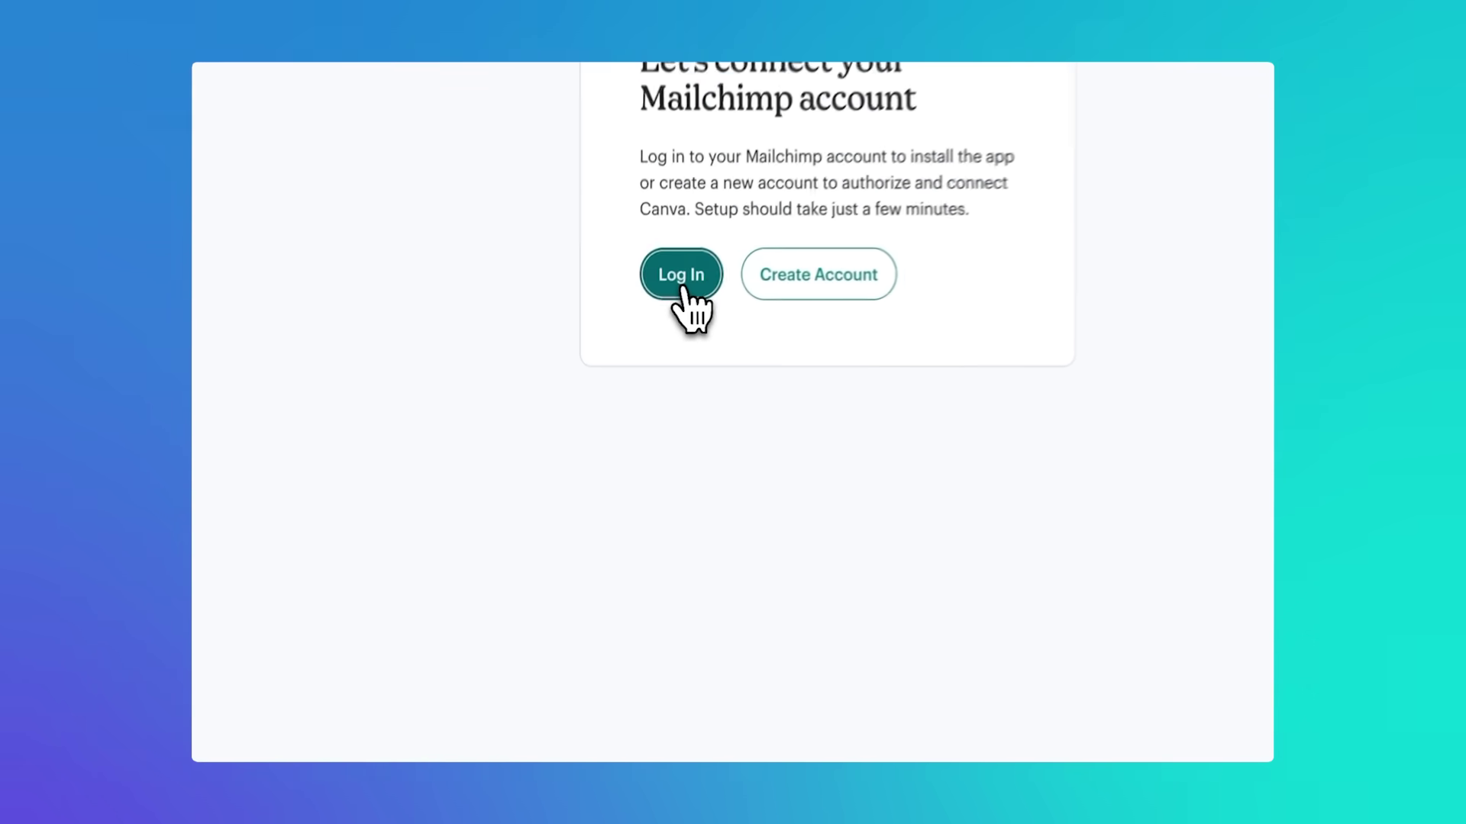
left_click(658, 303)
left_click(687, 318)
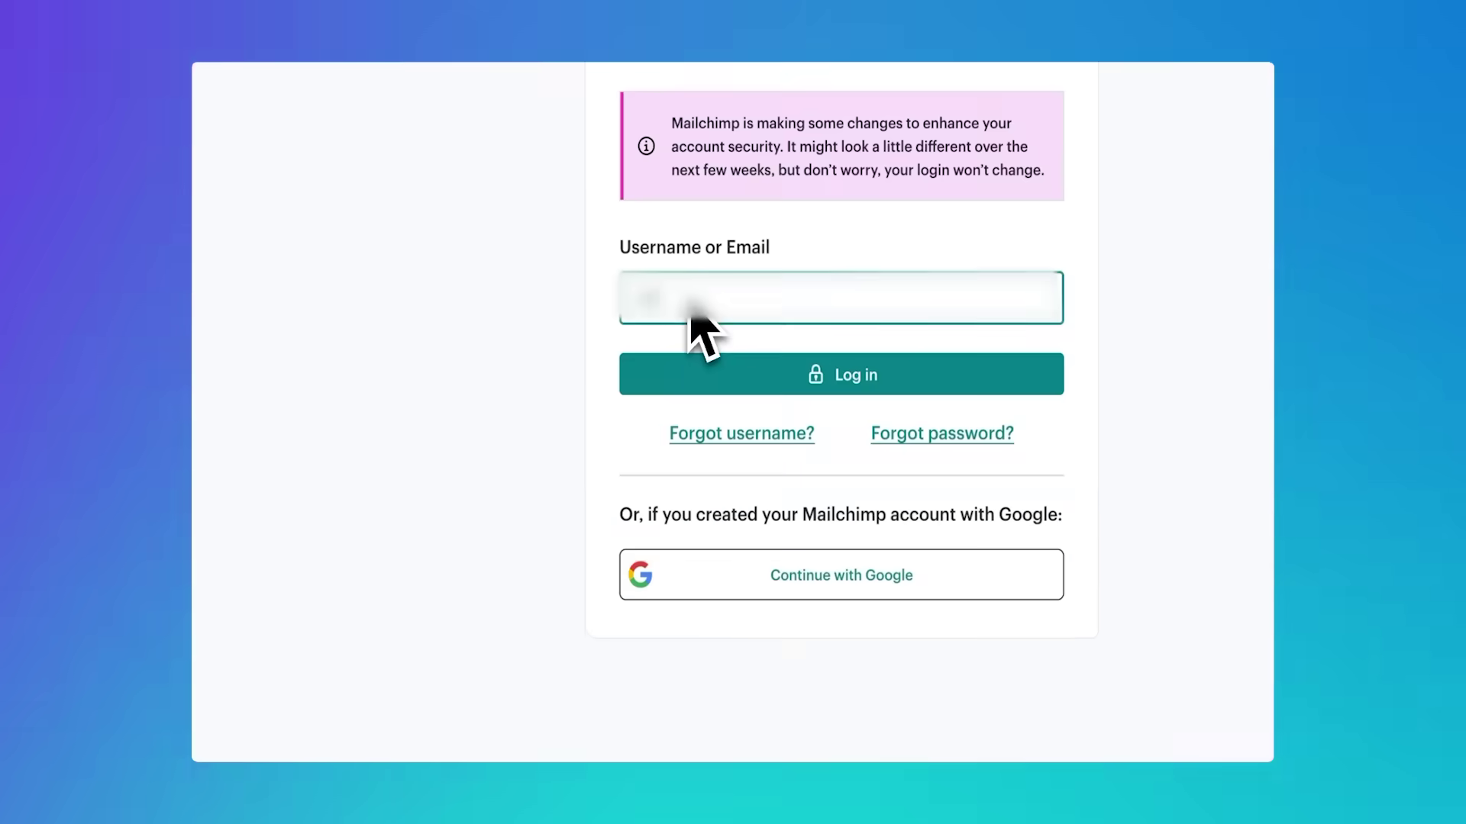
left_click(751, 382)
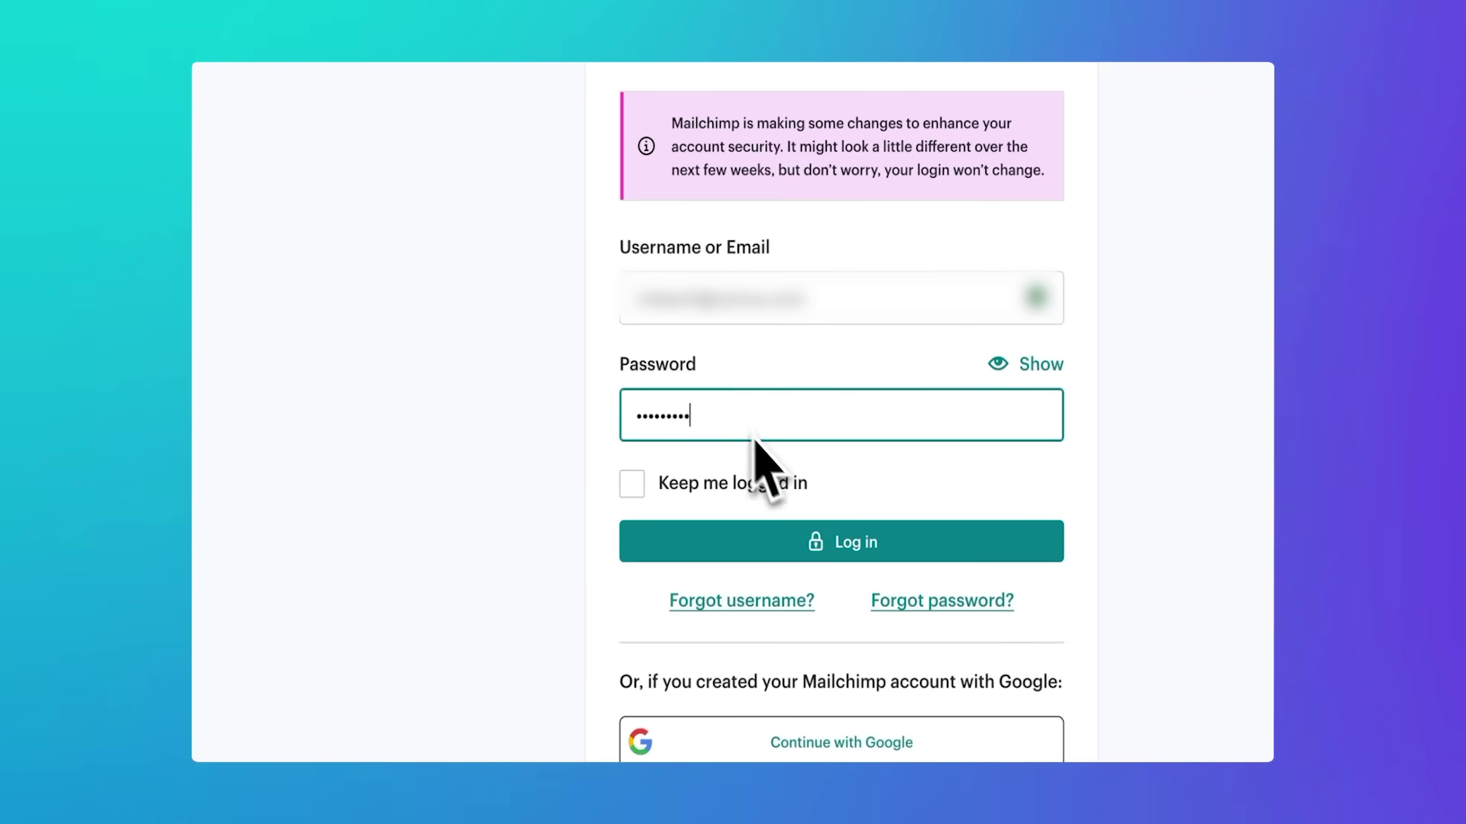
left_click(775, 534)
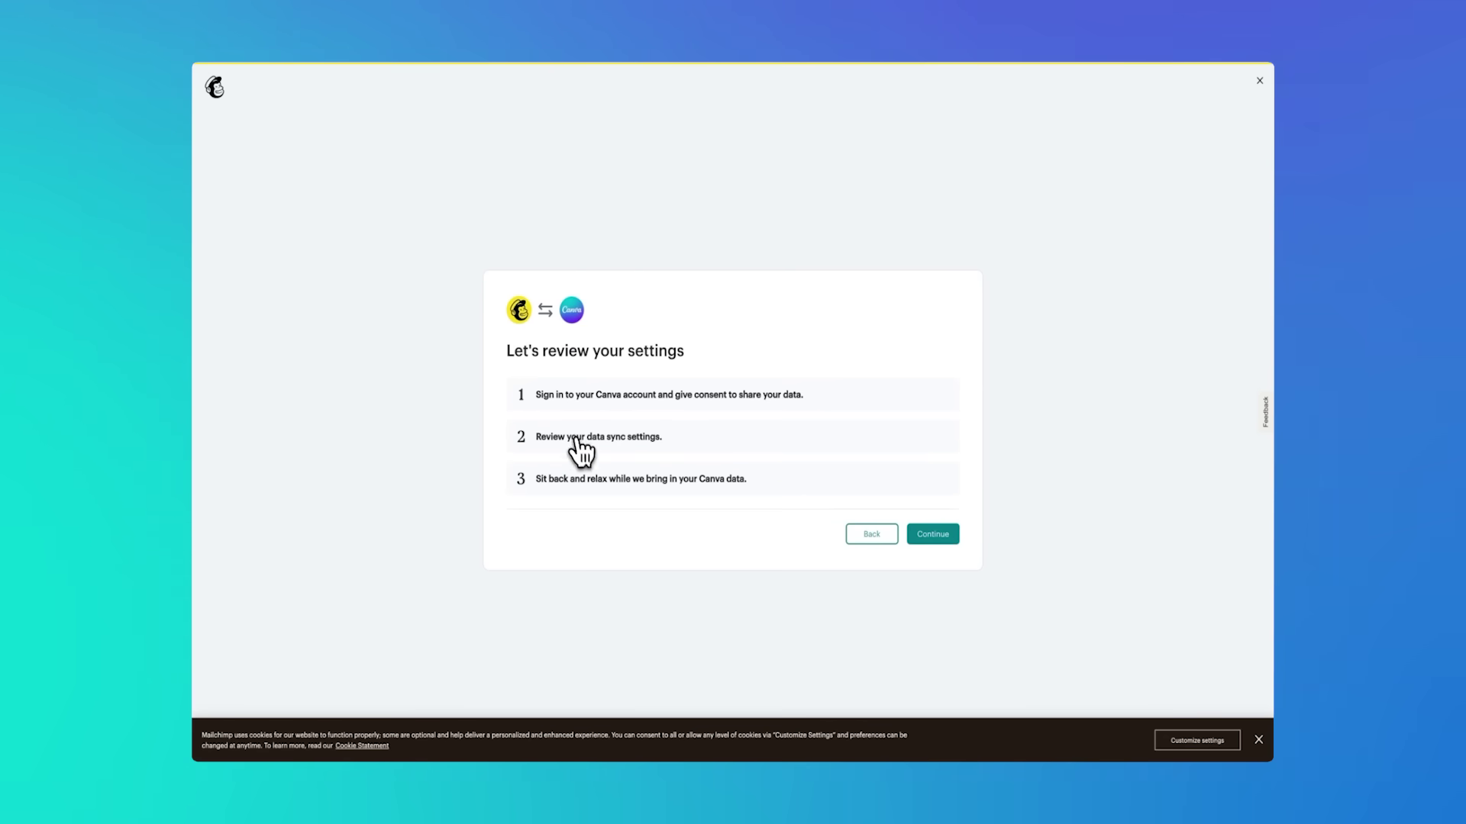
left_click(920, 537)
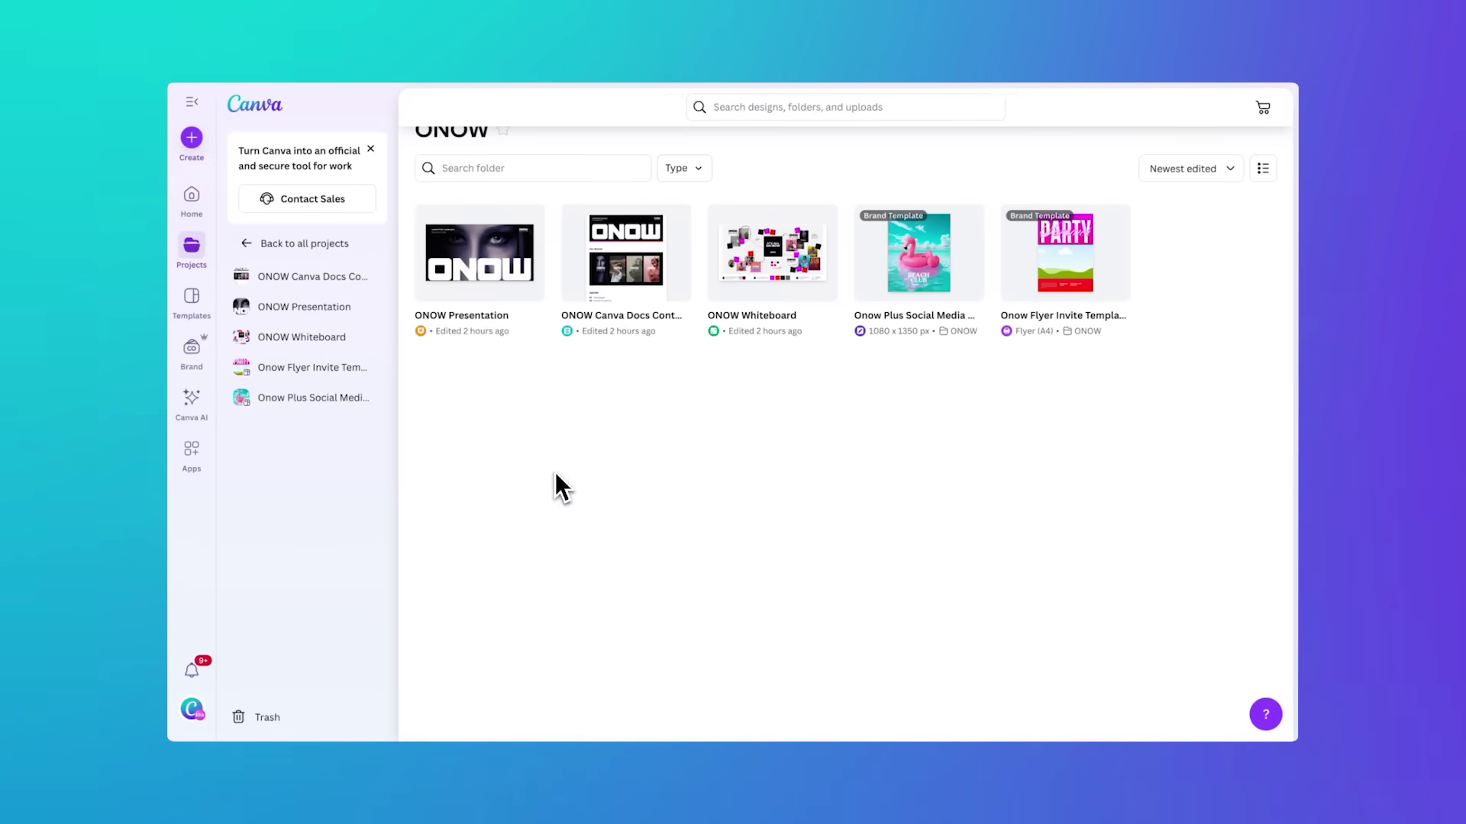
Step: Create a new 600 × 200 px Email Header design
left_click(192, 139)
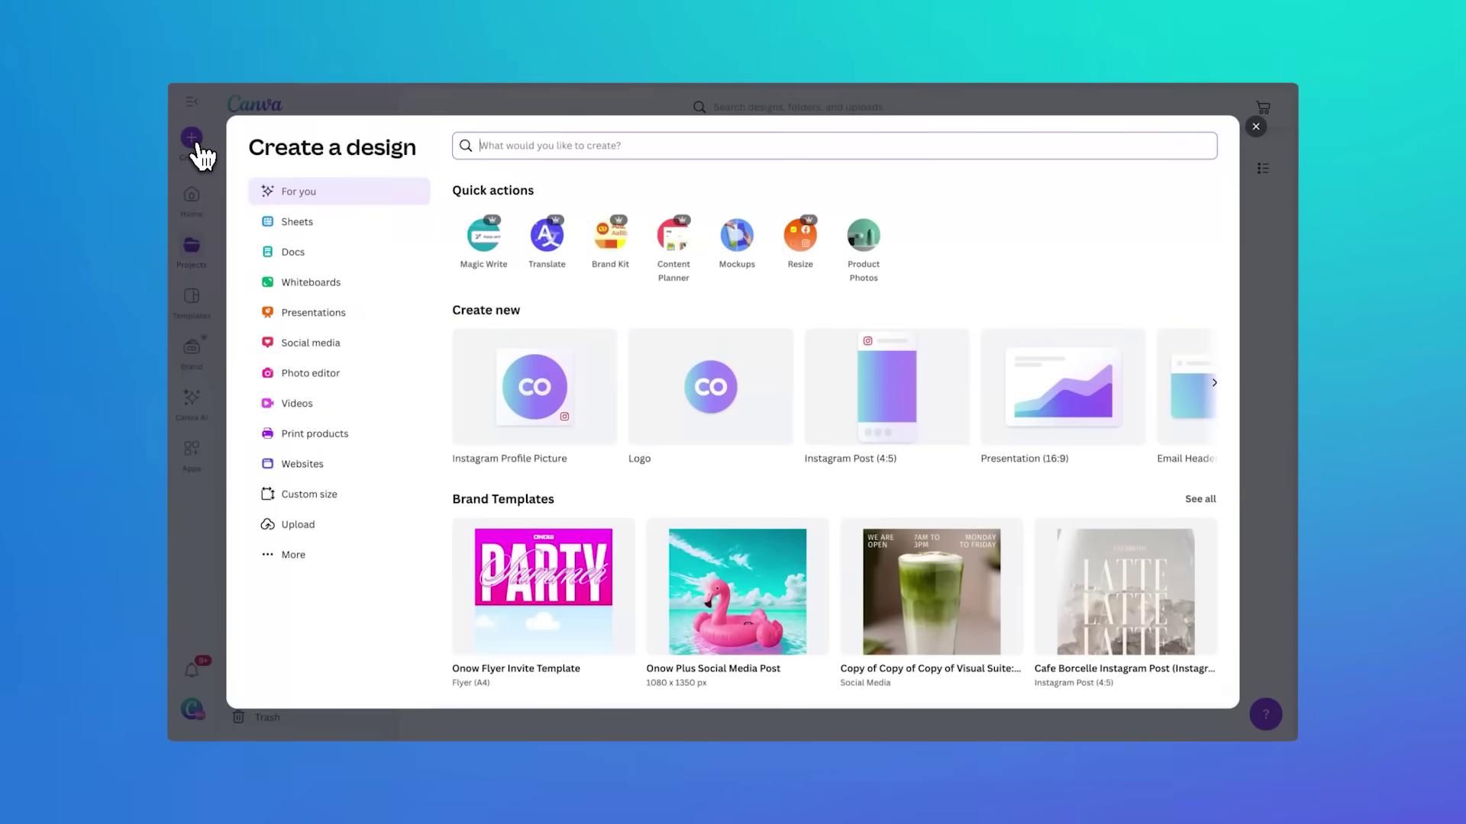
type("email header")
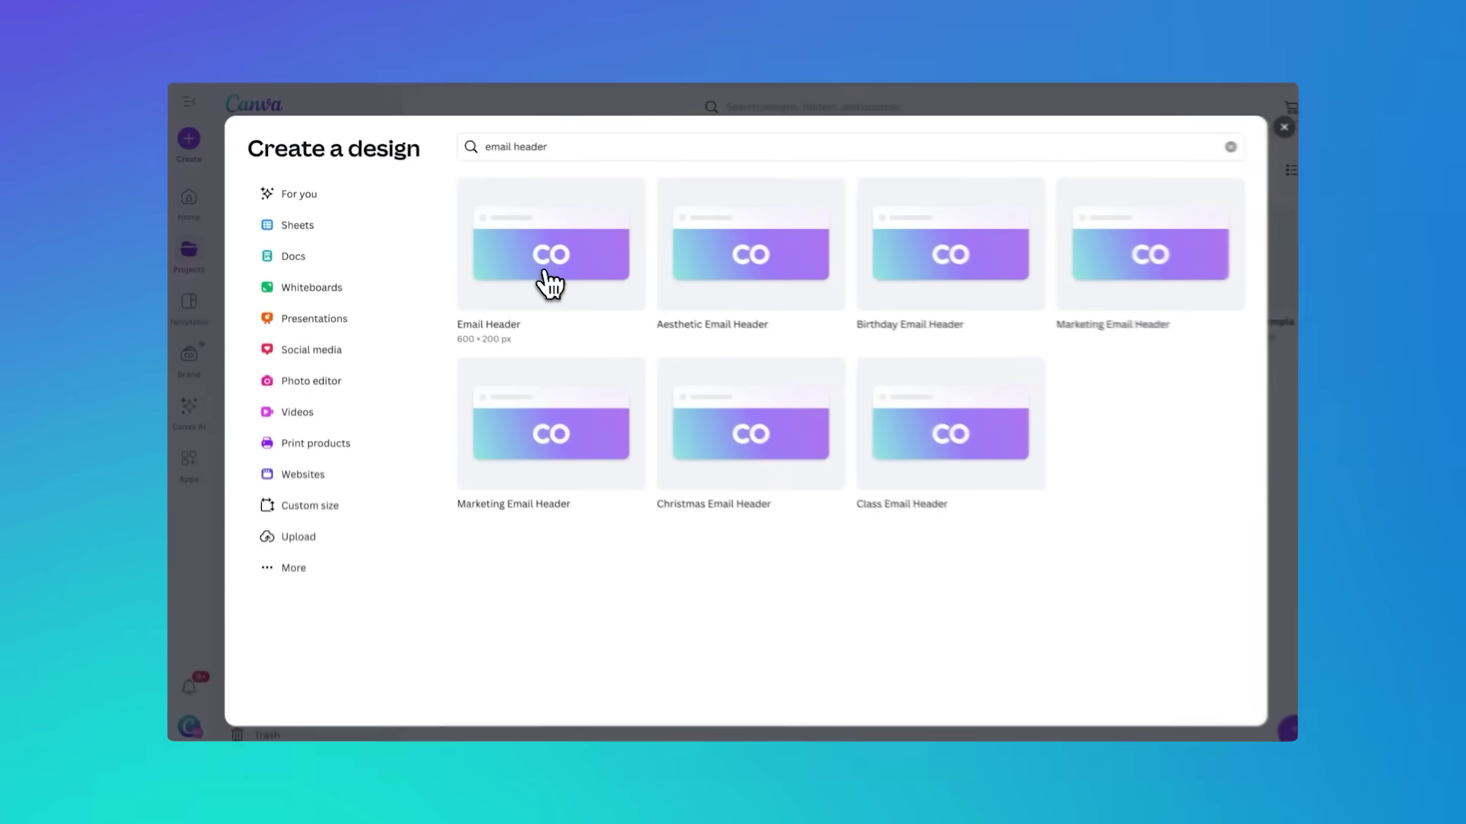
left_click(548, 284)
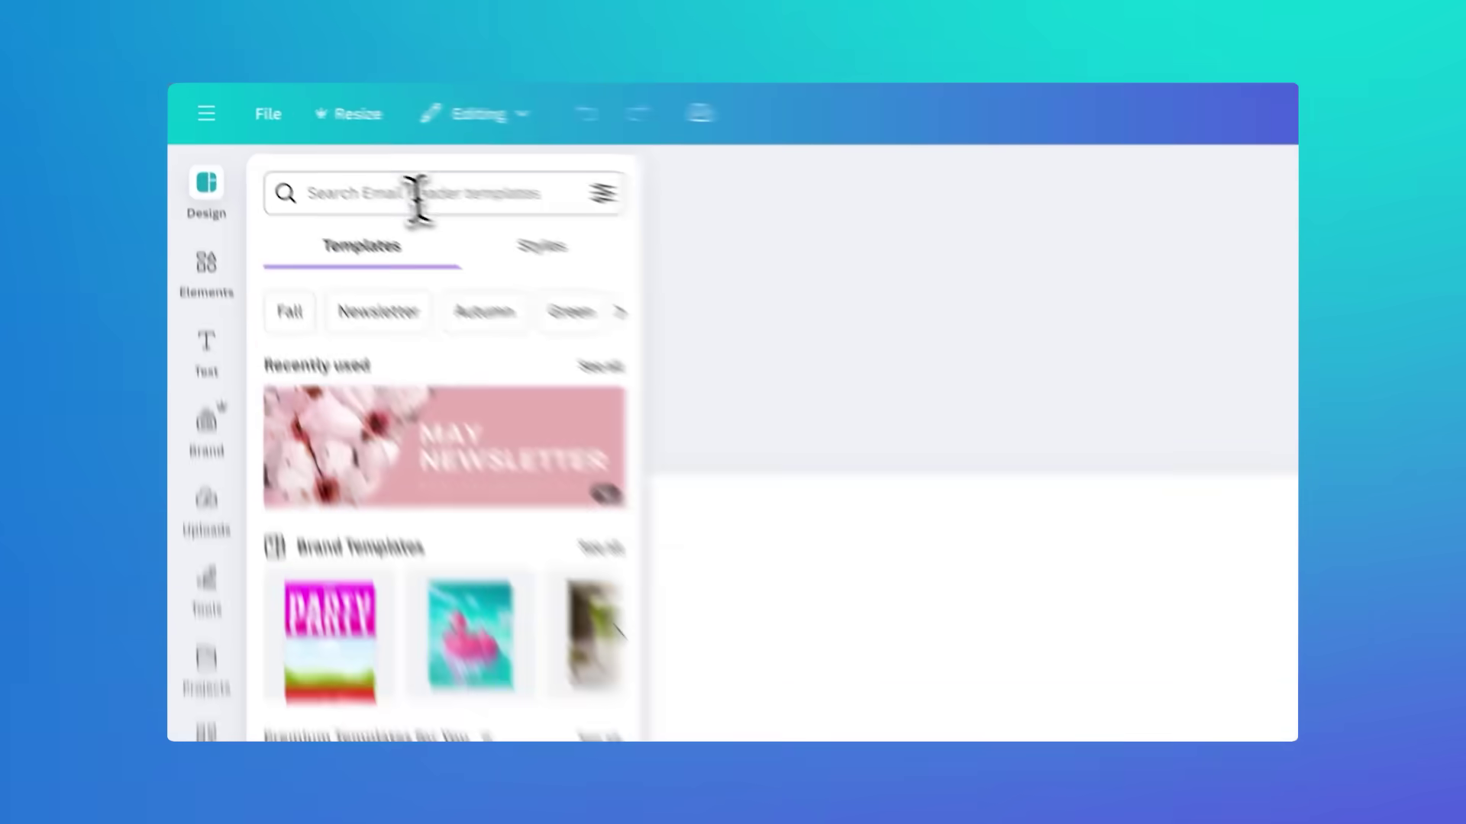
Step: Apply the pink cherry blossom May Newsletter template from a 'newsletter' template search
left_click(319, 153)
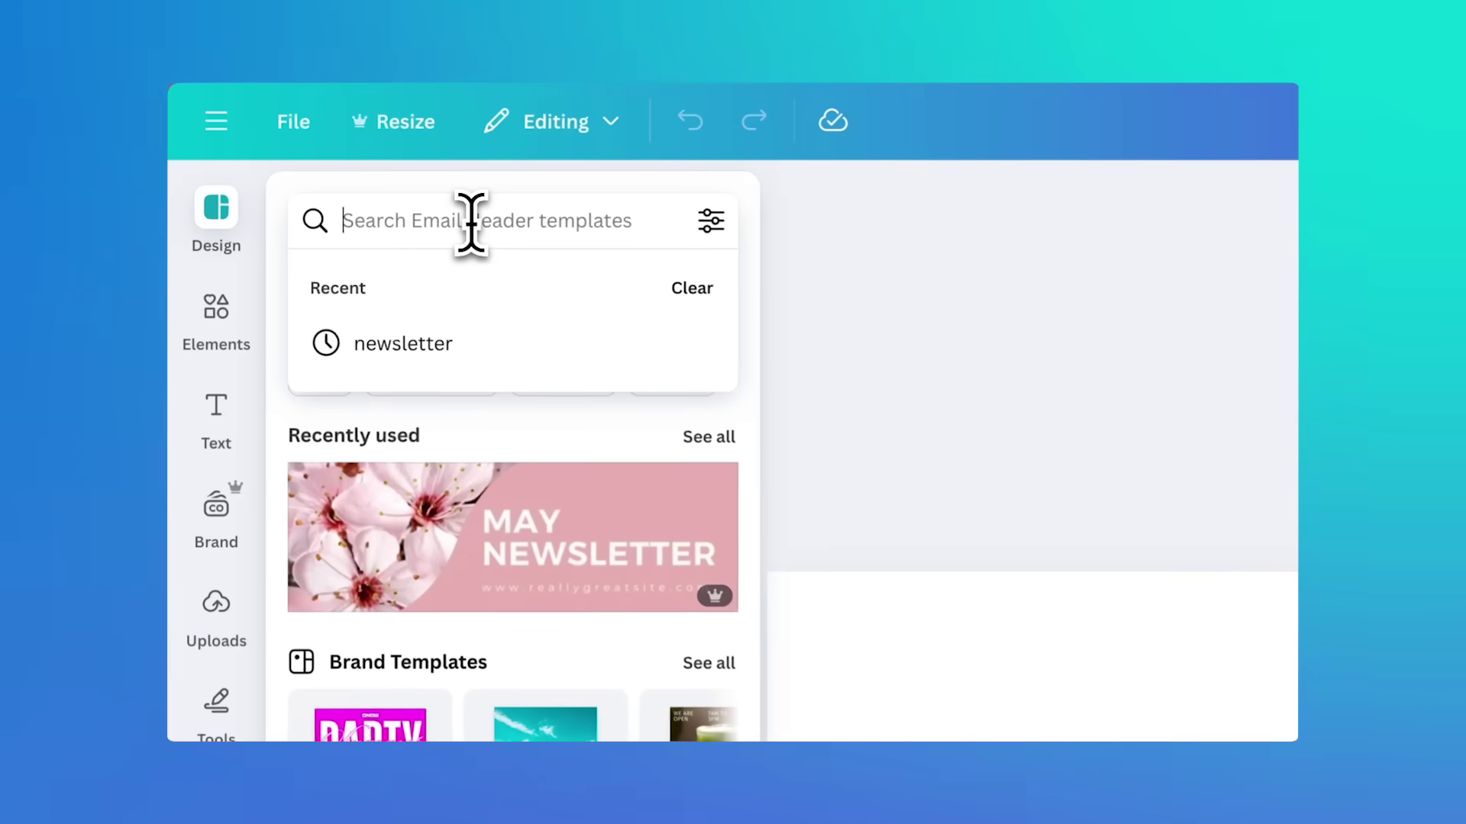
type("newsletter")
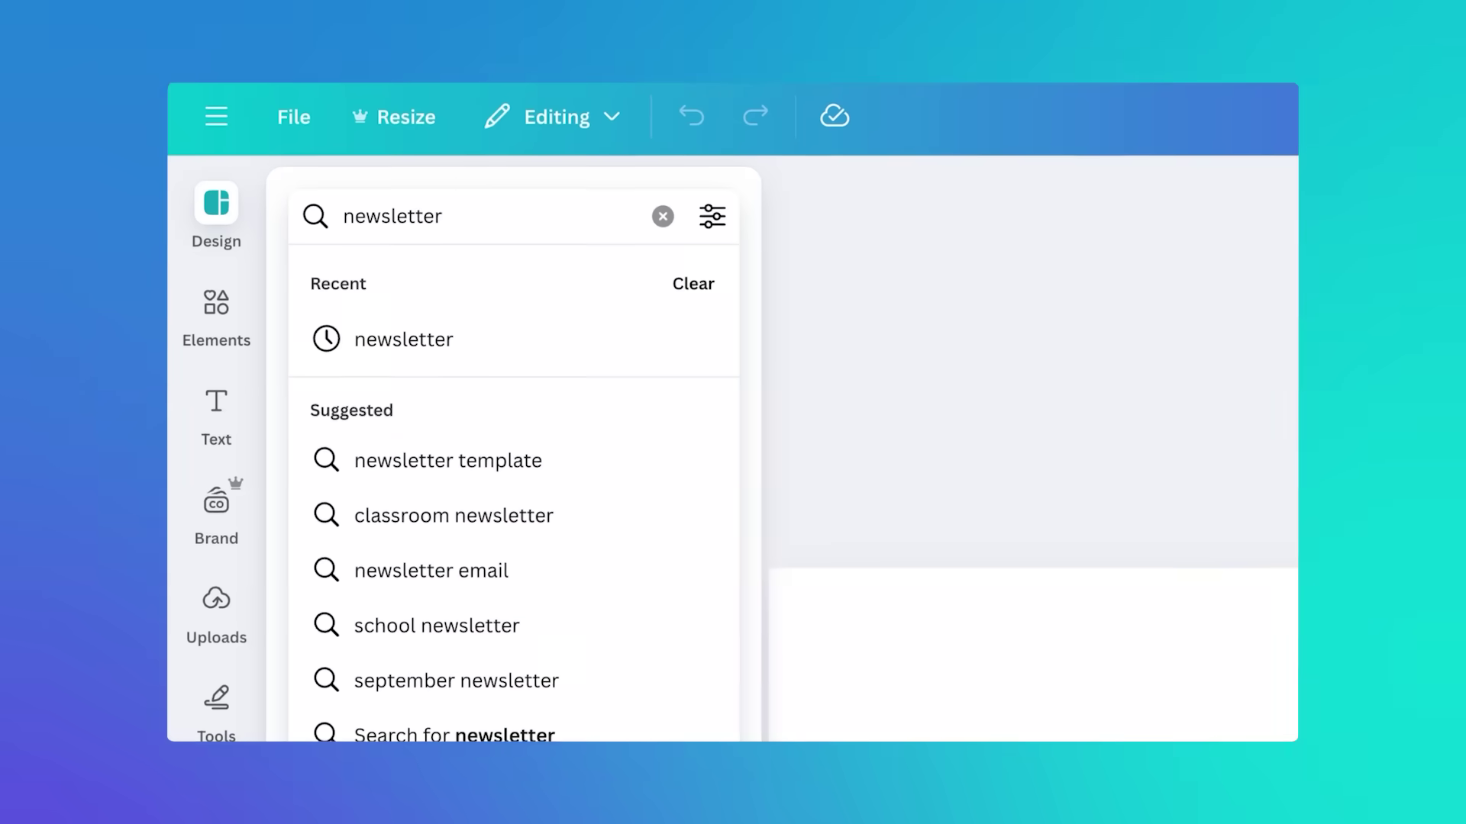
key("Return")
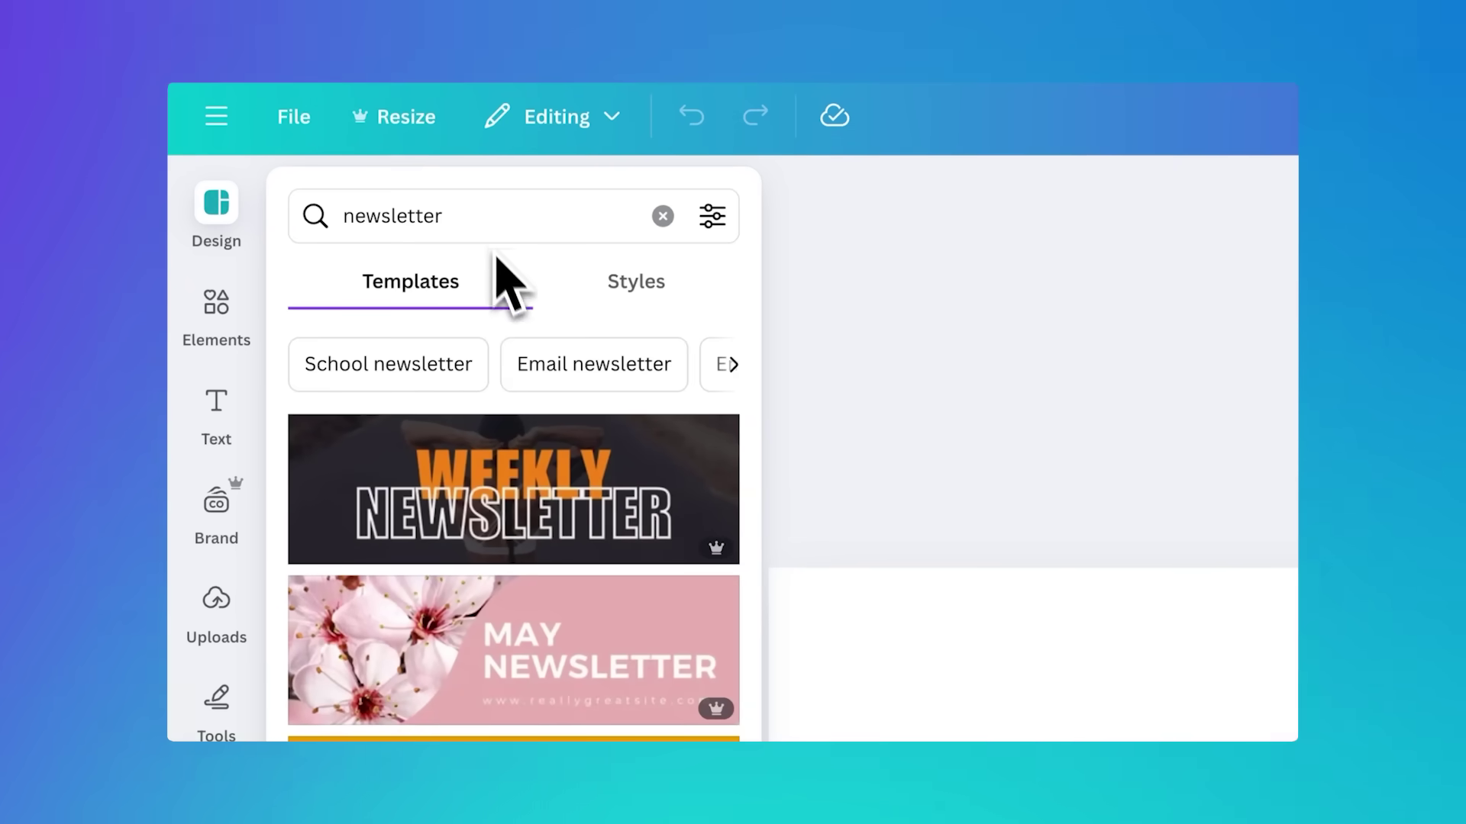
scroll(543, 540, "down", 1)
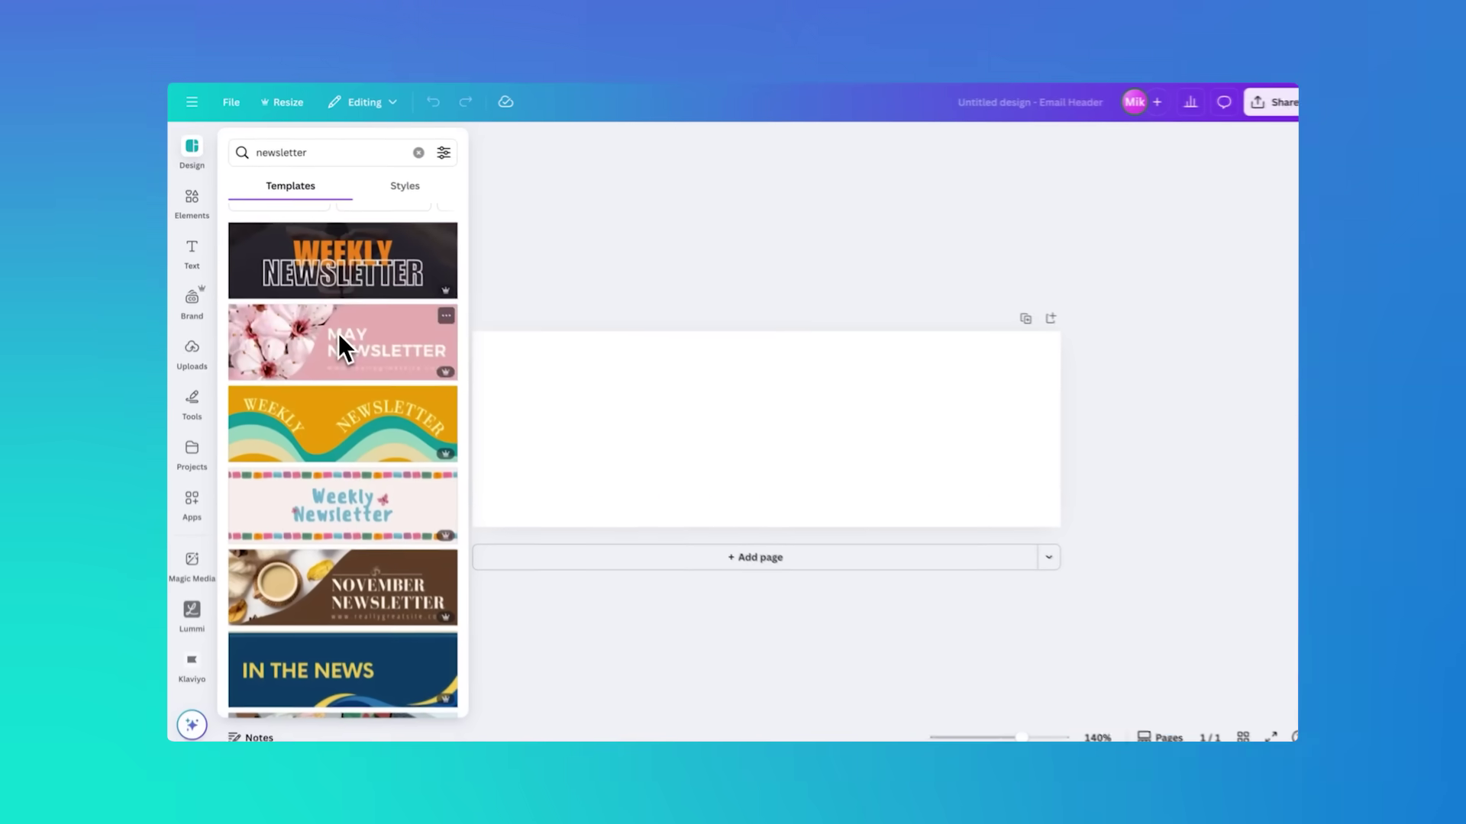
left_click(340, 336)
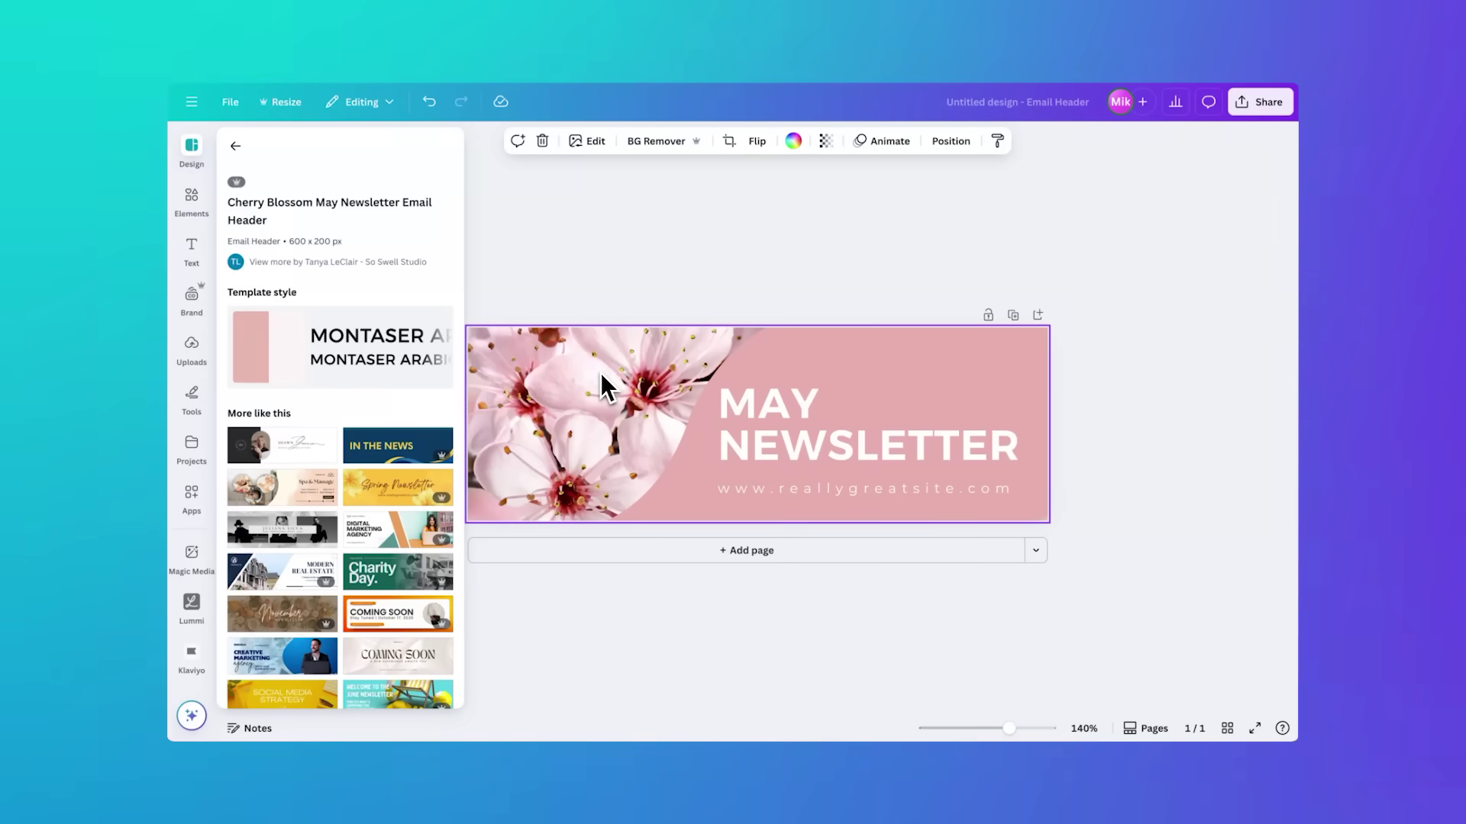
left_click(235, 146)
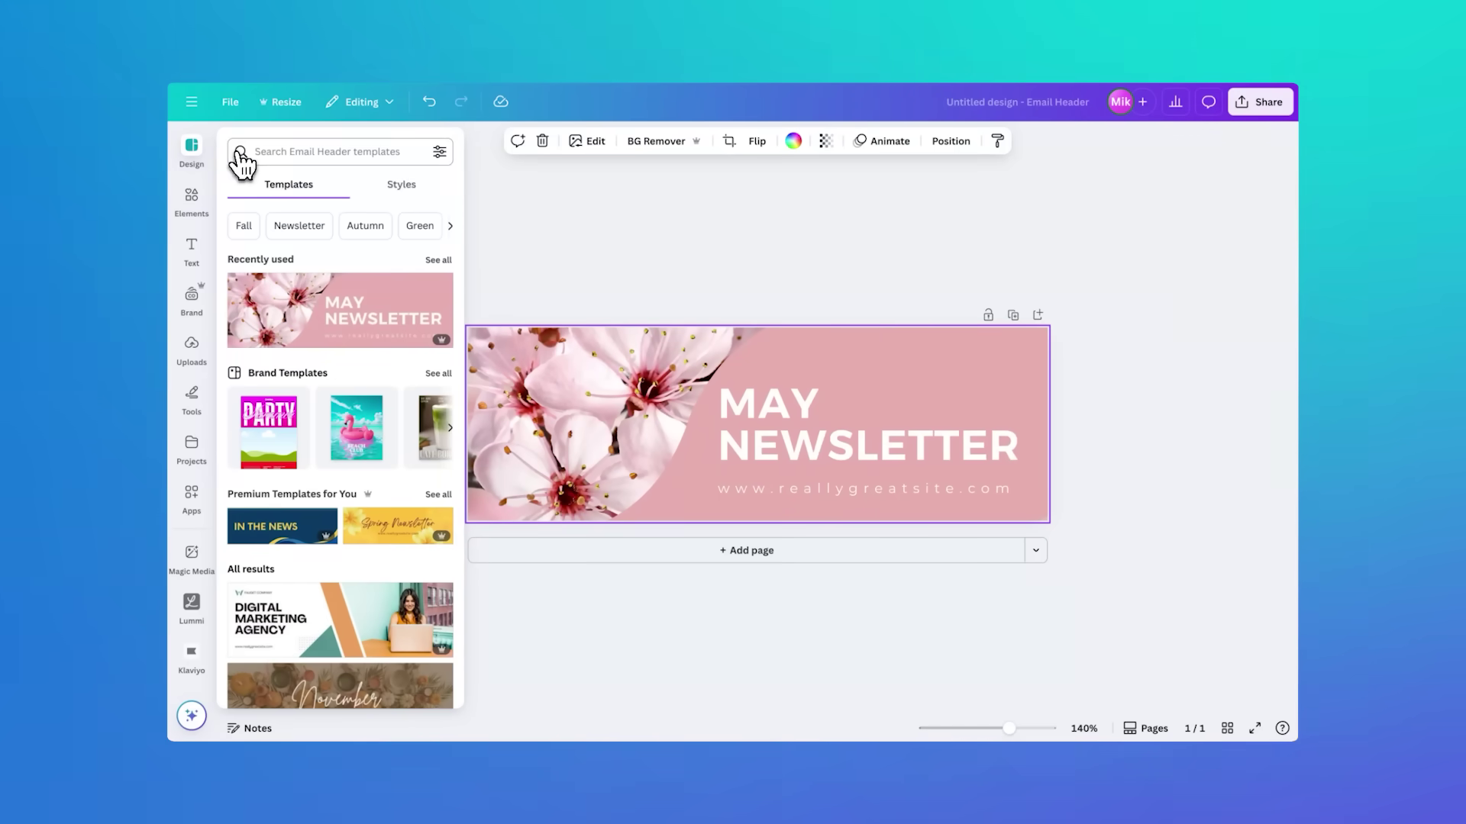
Step: Apply the magenta-red brand palette and place a resized white ONOW logo at the banner's top right
left_click(401, 193)
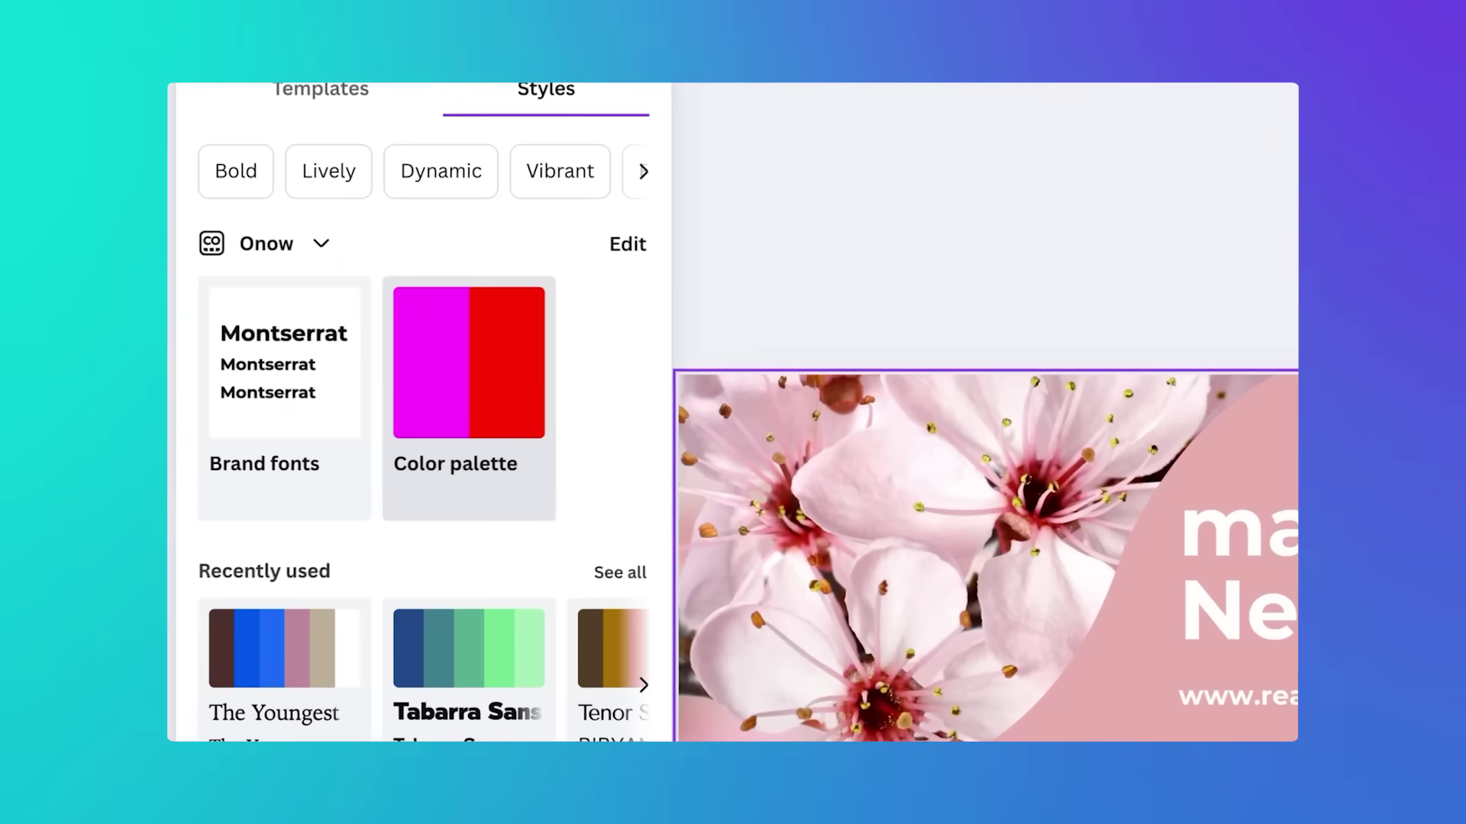
left_click(365, 328)
left_click(208, 203)
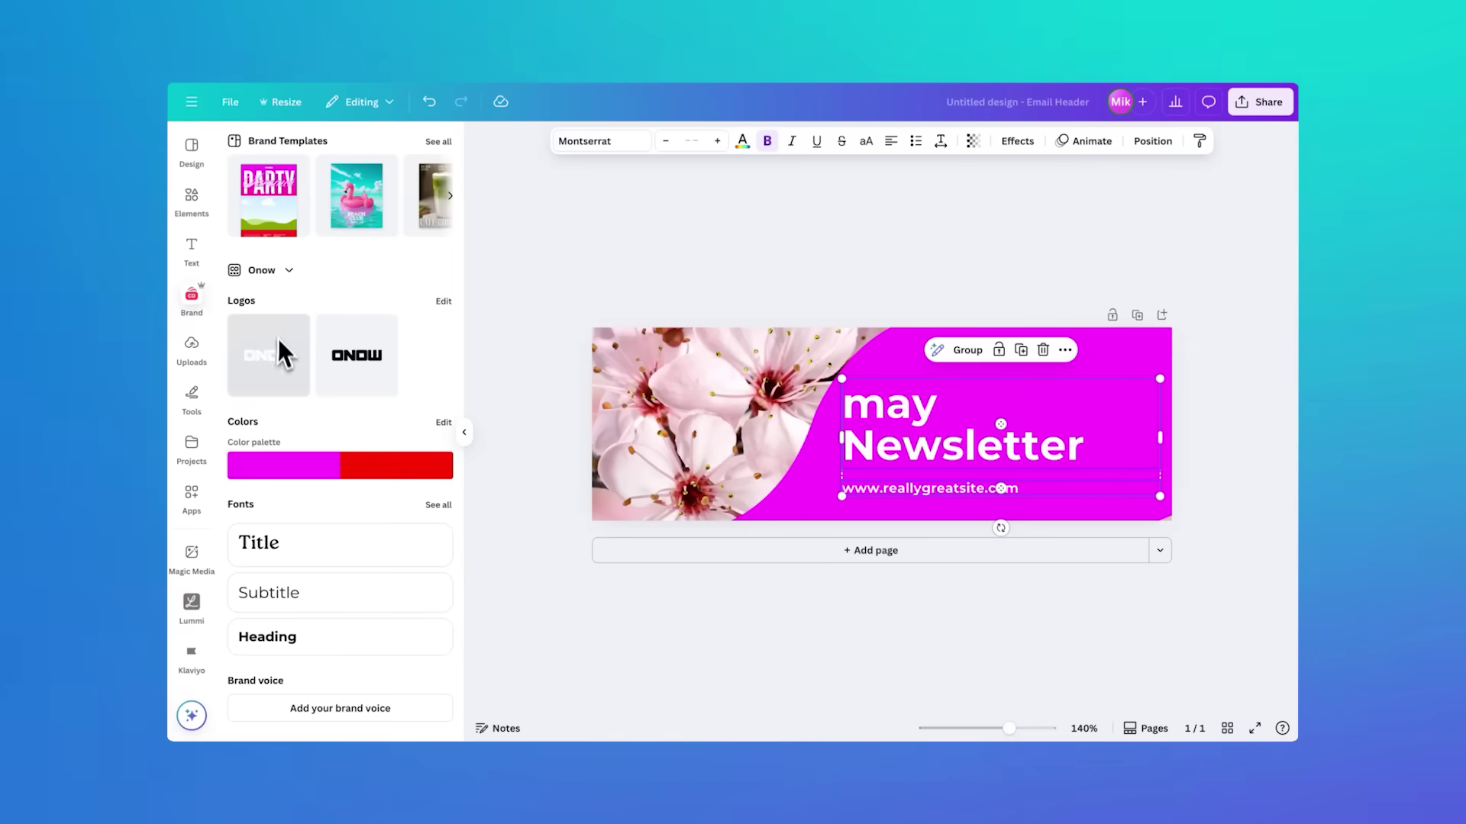
left_click_drag(274, 336, 839, 387)
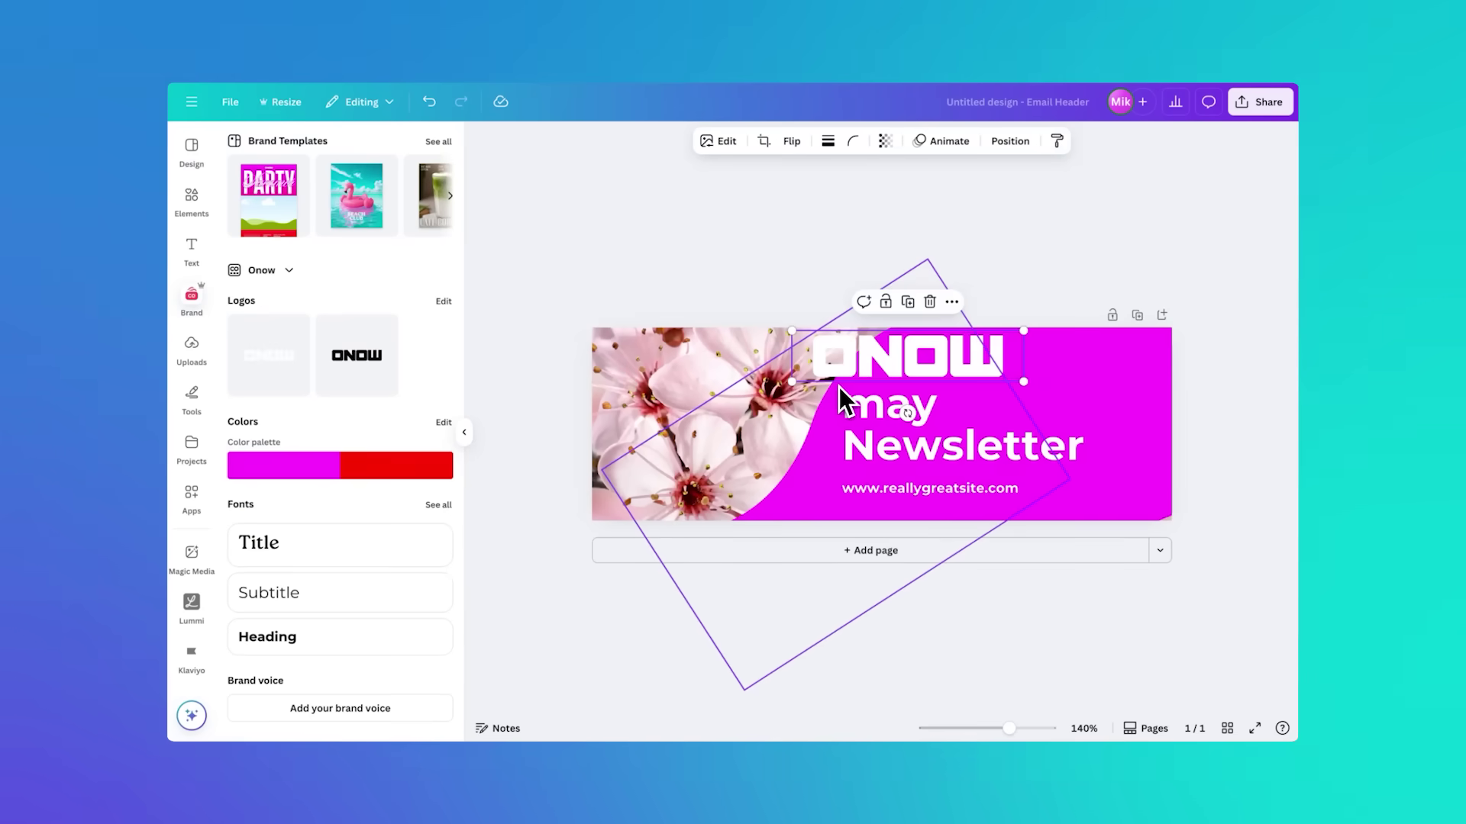
left_click_drag(786, 328, 866, 358)
left_click_drag(977, 371, 1038, 369)
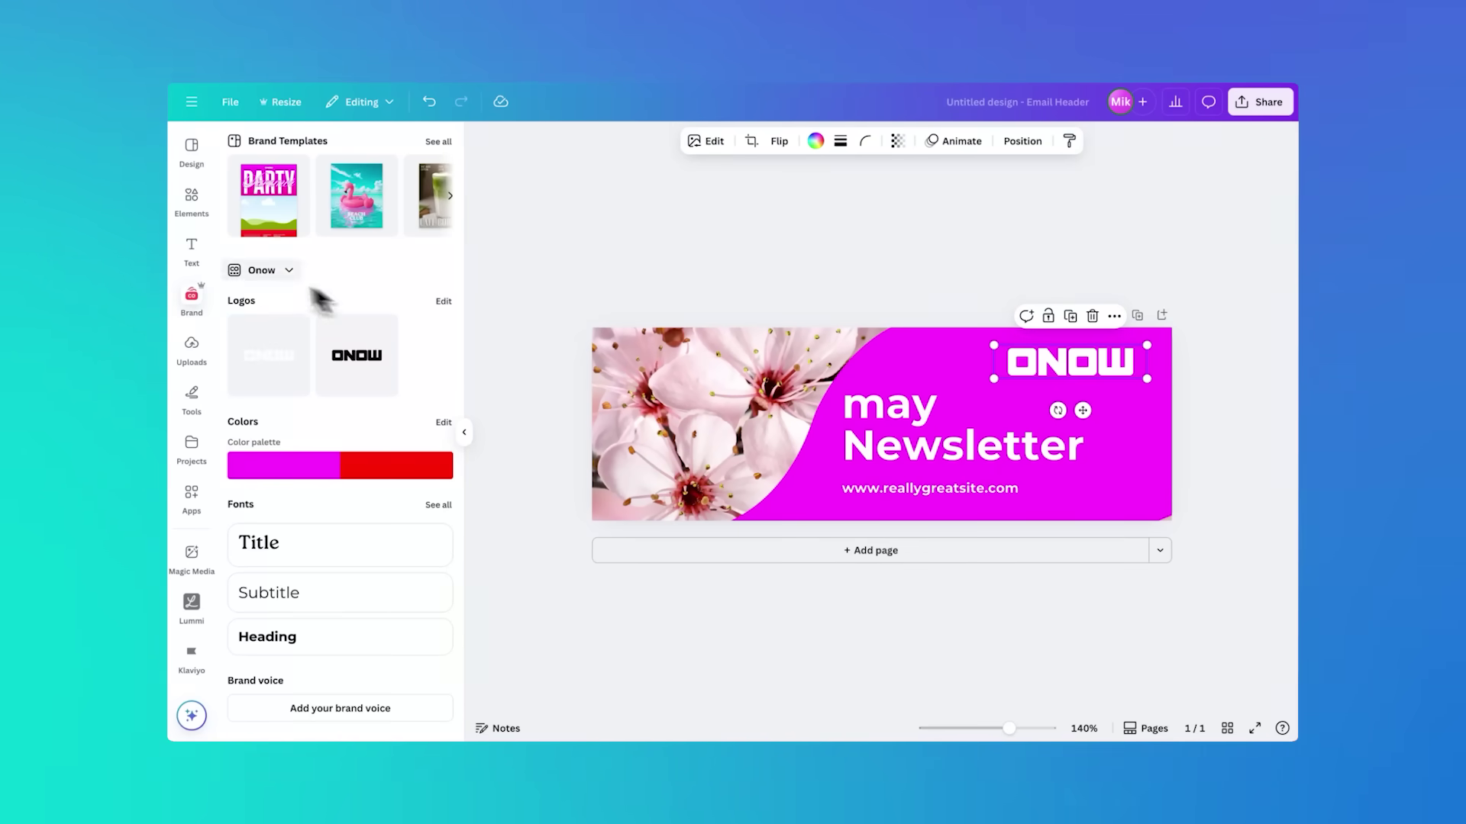
Step: Scroll through the Elements panel's shapes and graphics
left_click(192, 200)
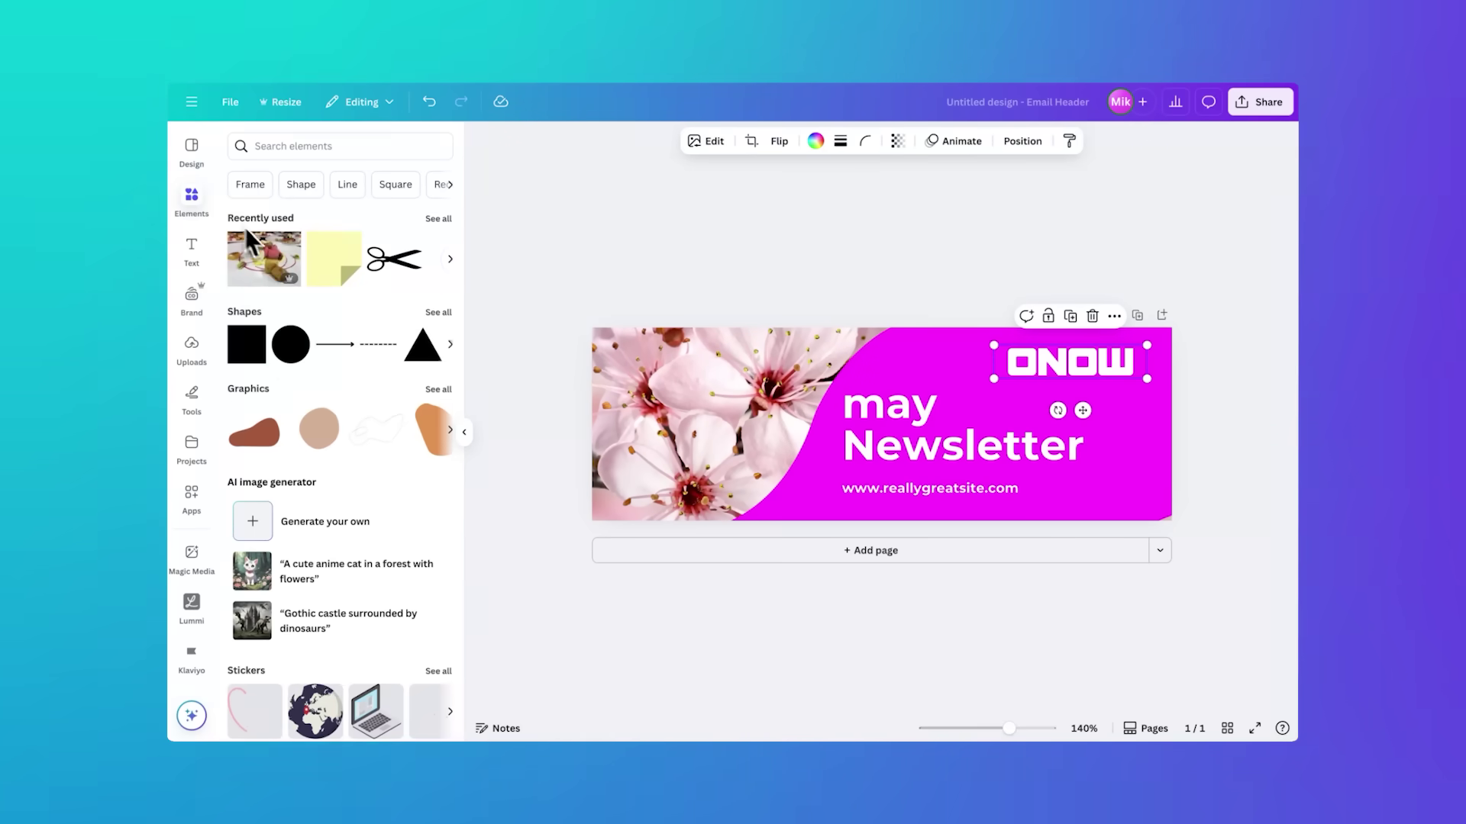
scroll(278, 264, "down", 5)
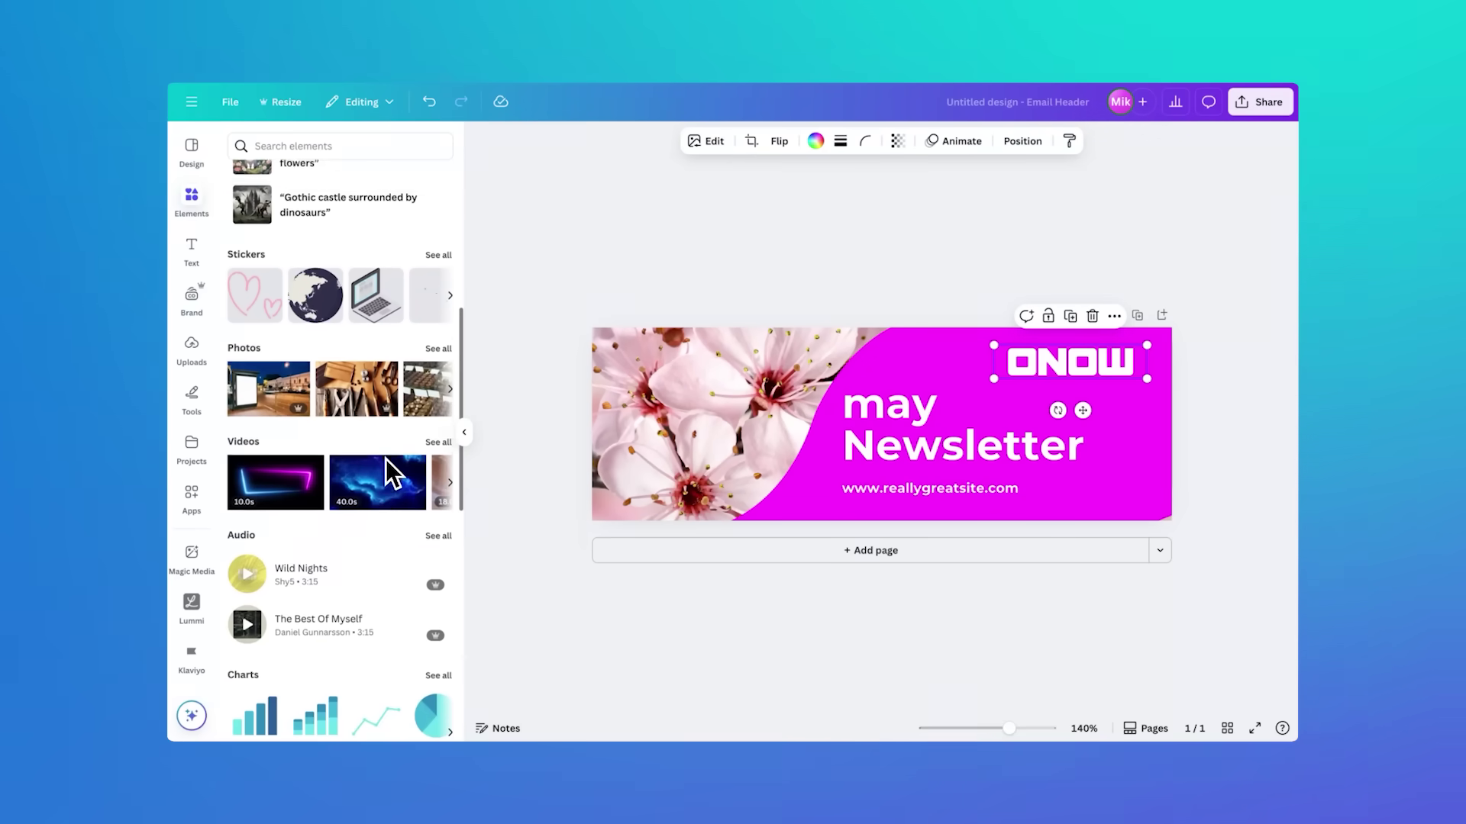
scroll(383, 460, "down", 3)
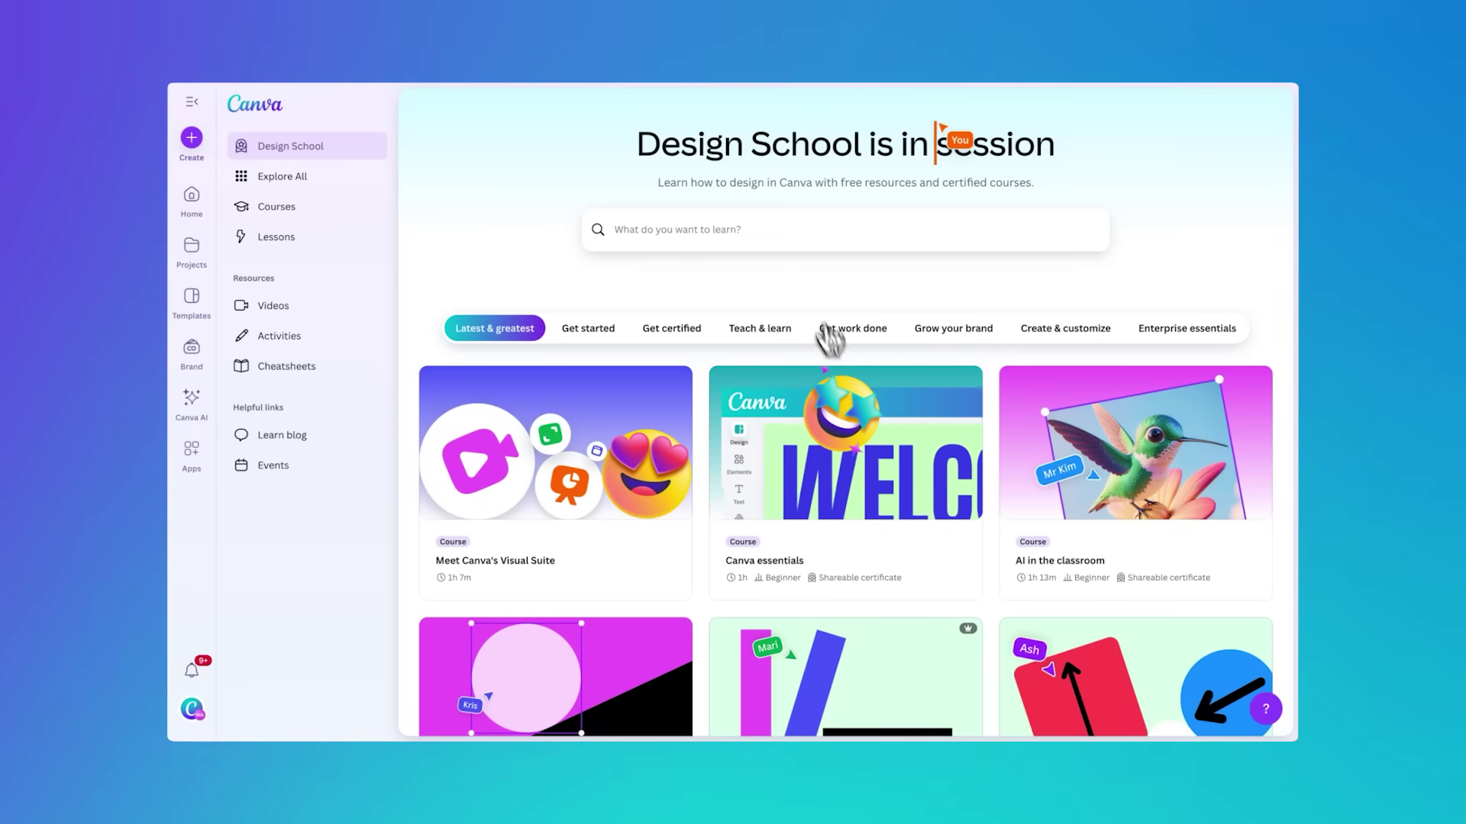
Step: Open Design School's Canva essentials course and the Editing images activity in Lesson 5
left_click(853, 465)
scroll(847, 477, "down", 5)
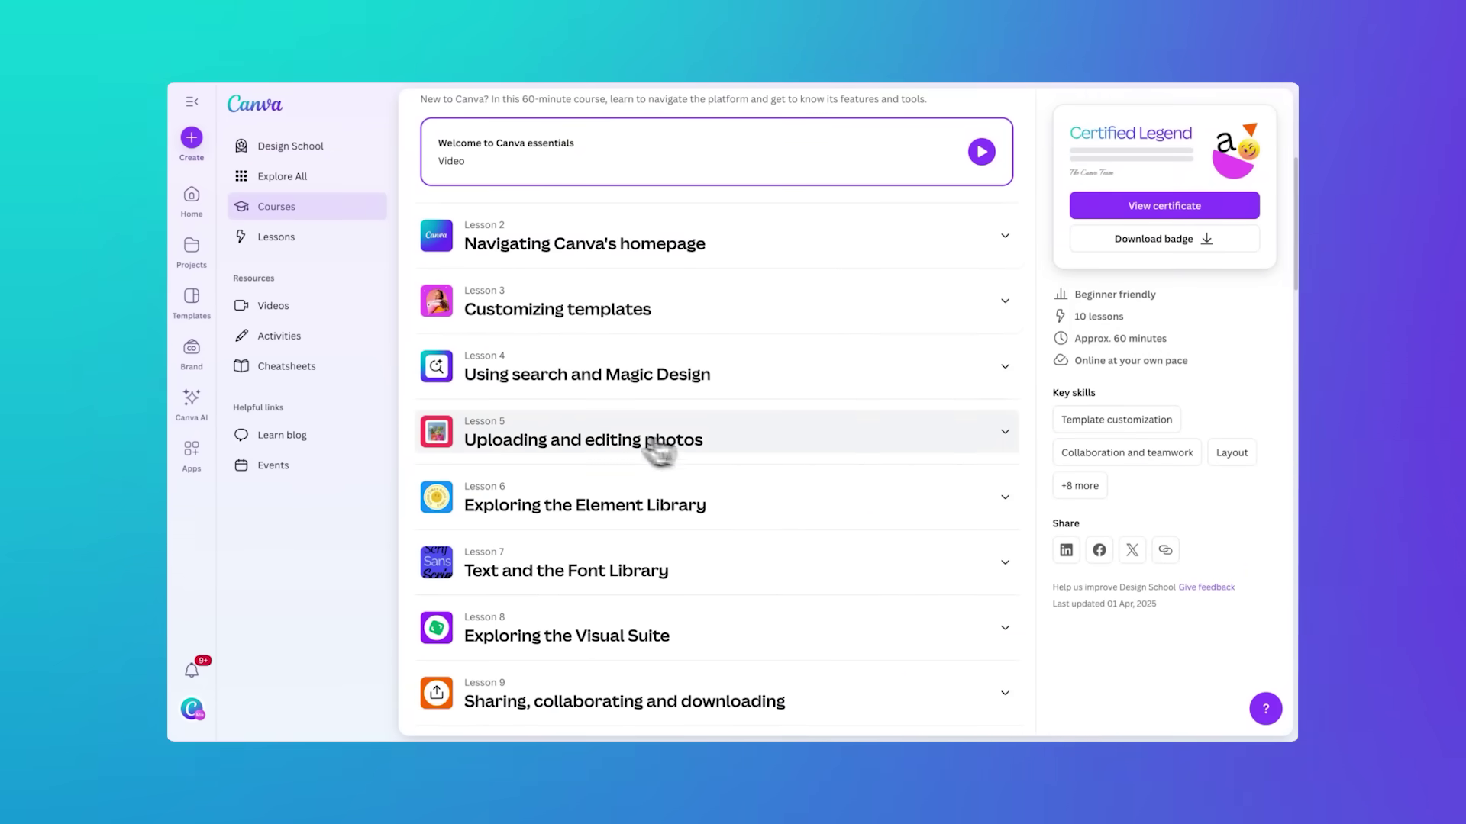
left_click(600, 439)
scroll(573, 488, "down", 1)
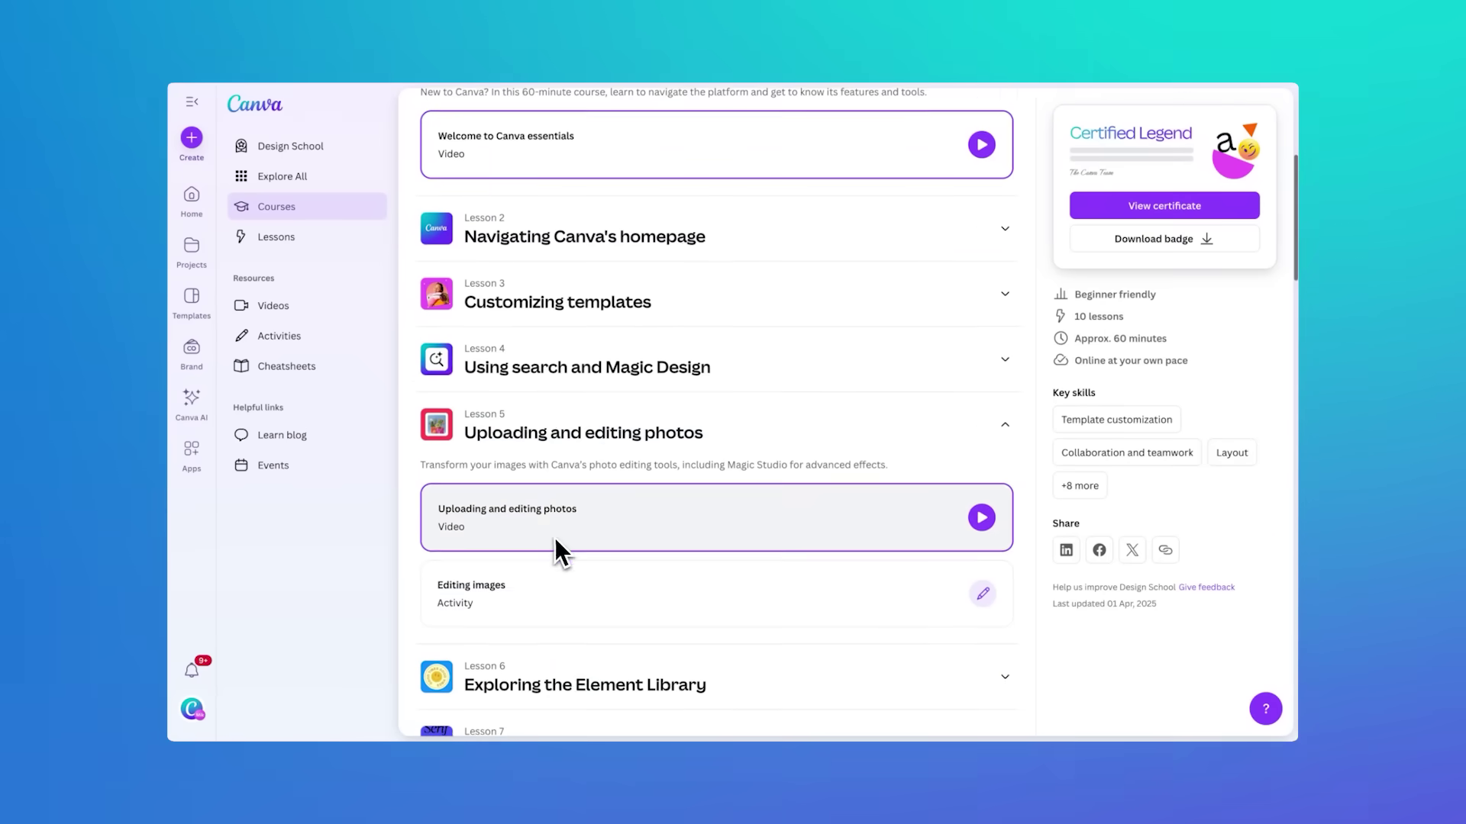
left_click(553, 542)
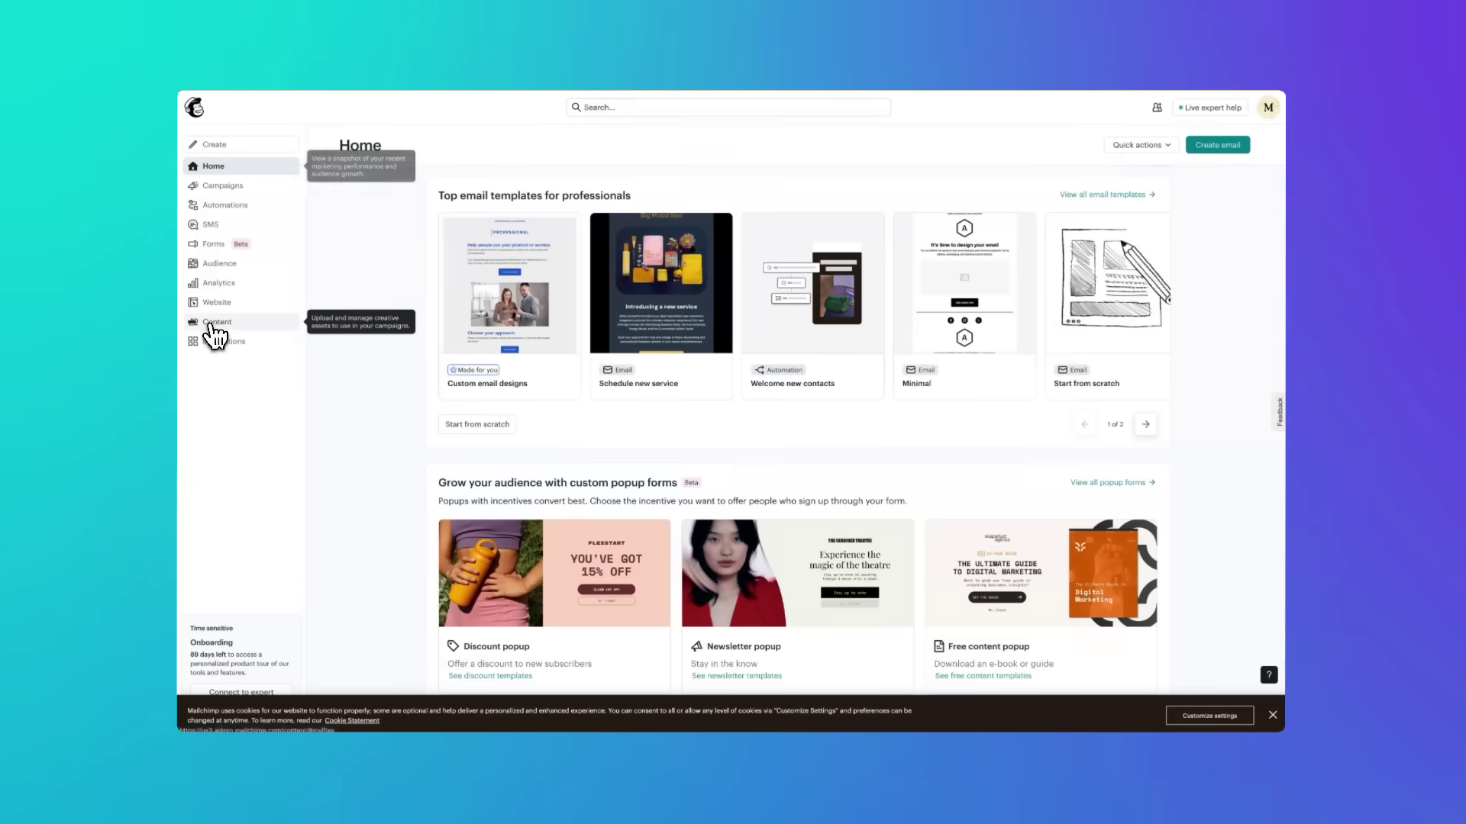
Step: View the Canva designs in Mailchimp's Content library and select the Fresh Finds card
left_click(216, 324)
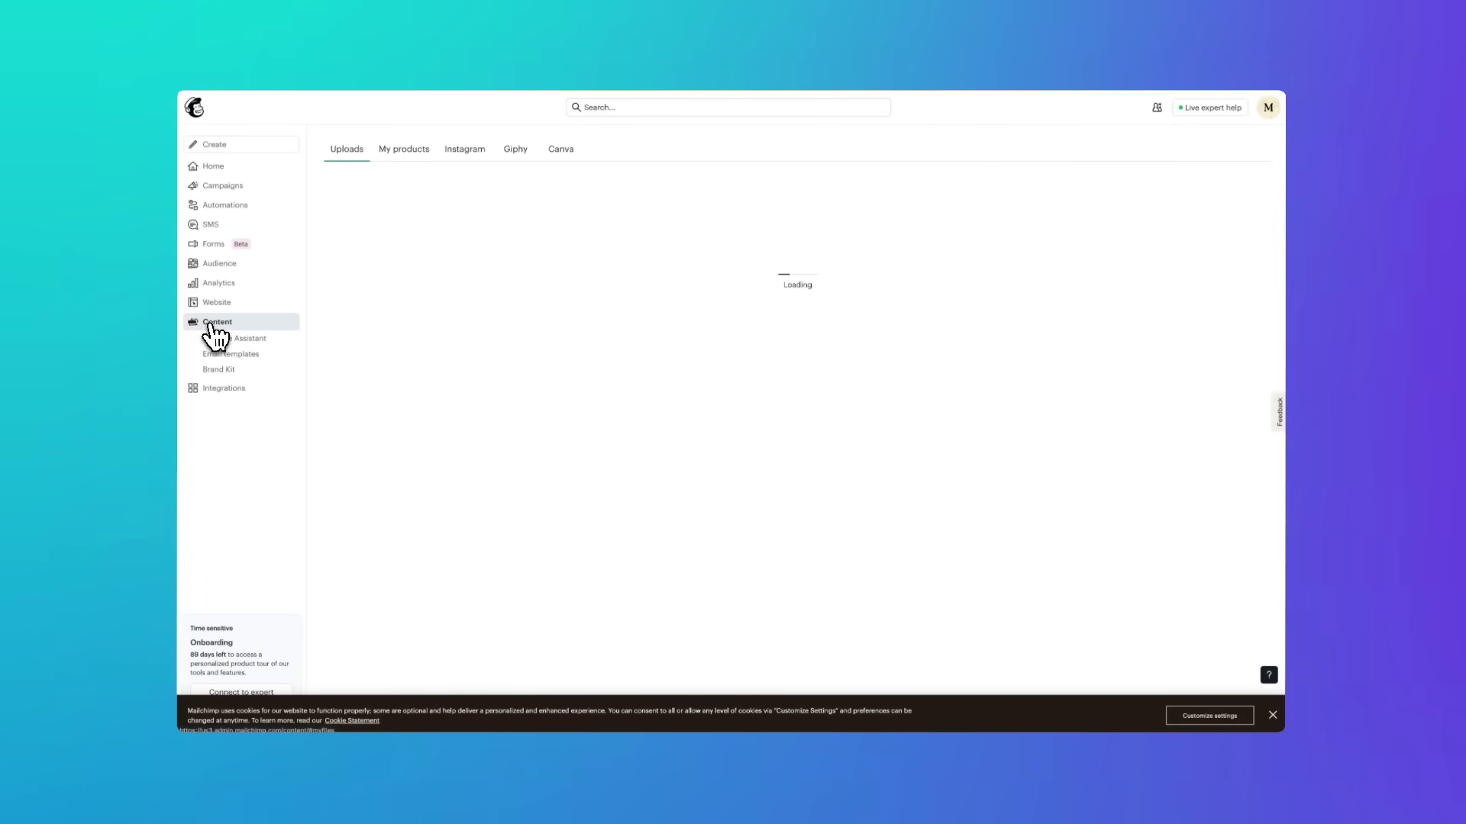
left_click(561, 152)
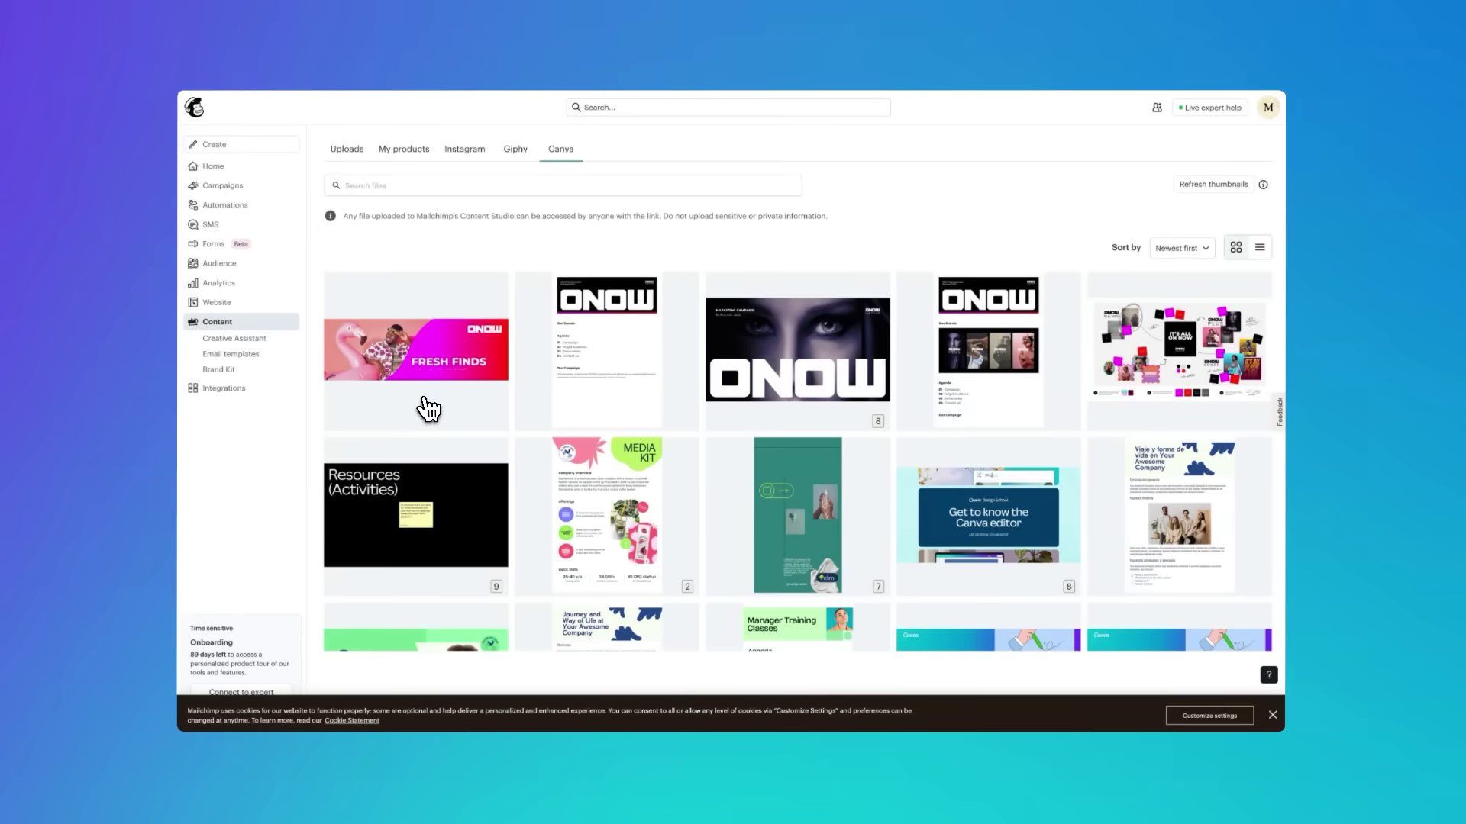
left_click(429, 397)
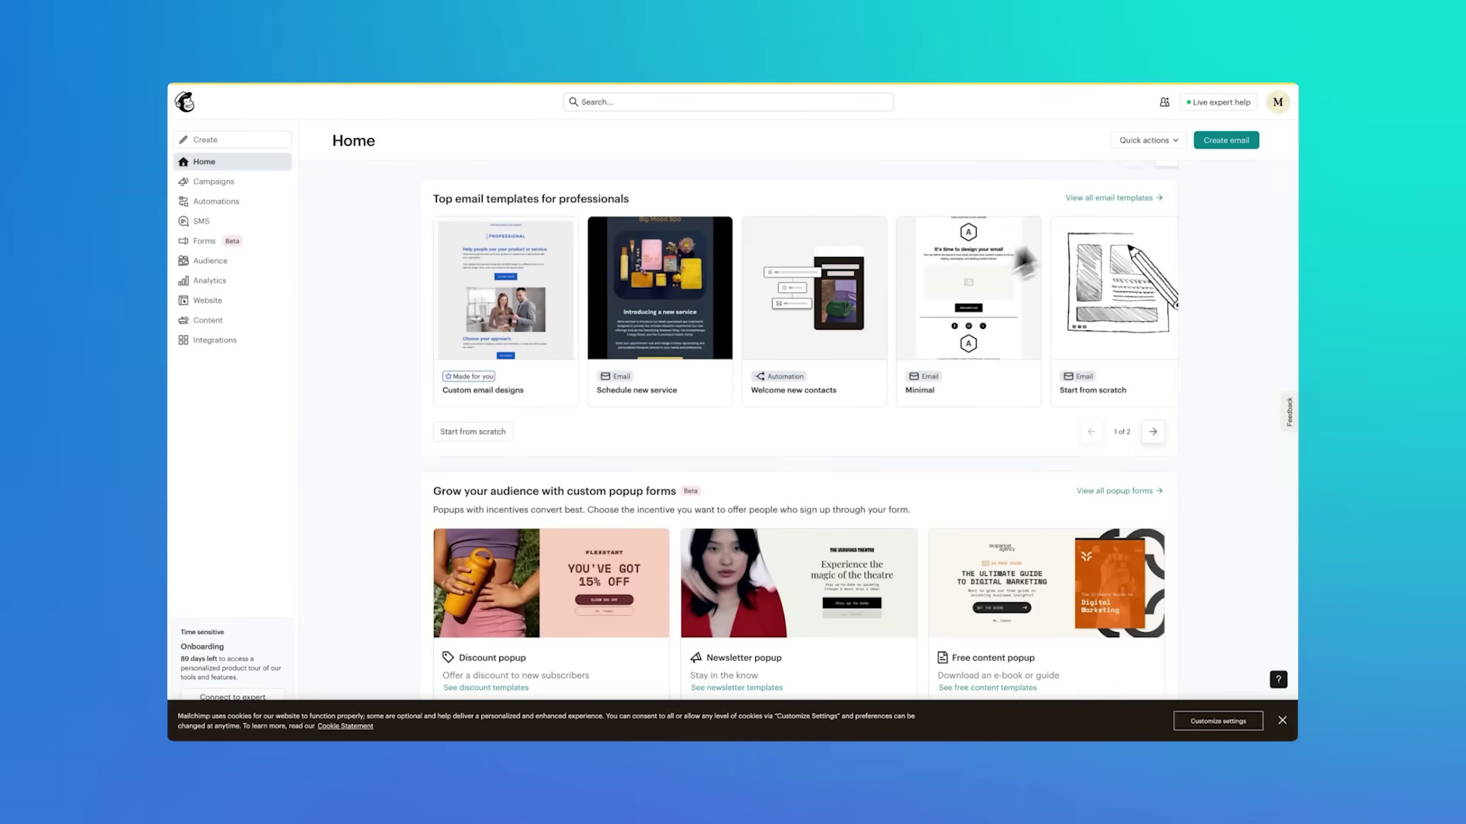
Step: Create a new email using the Minimal template from Basic layouts
left_click(1226, 141)
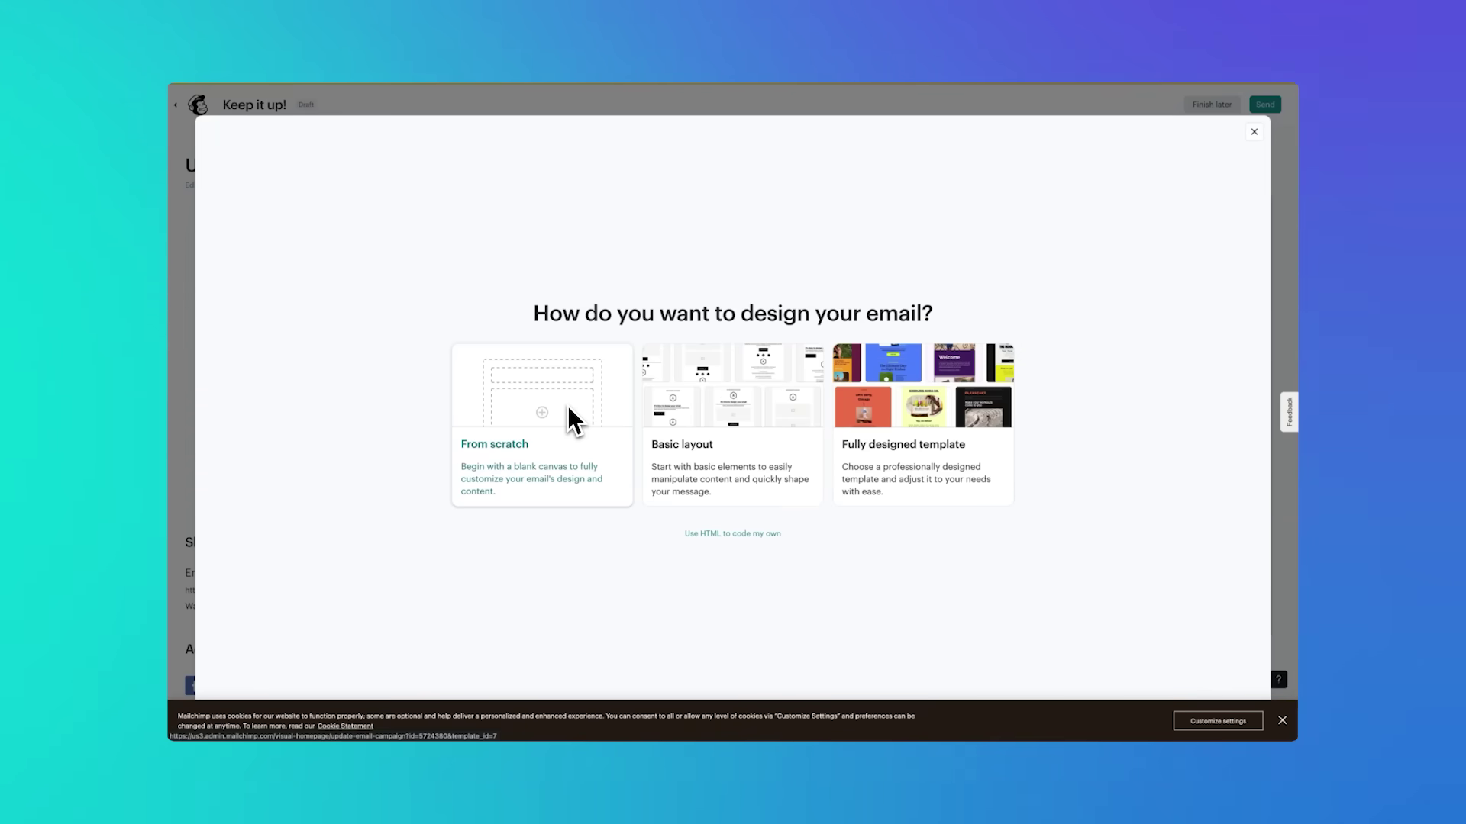
left_click(738, 402)
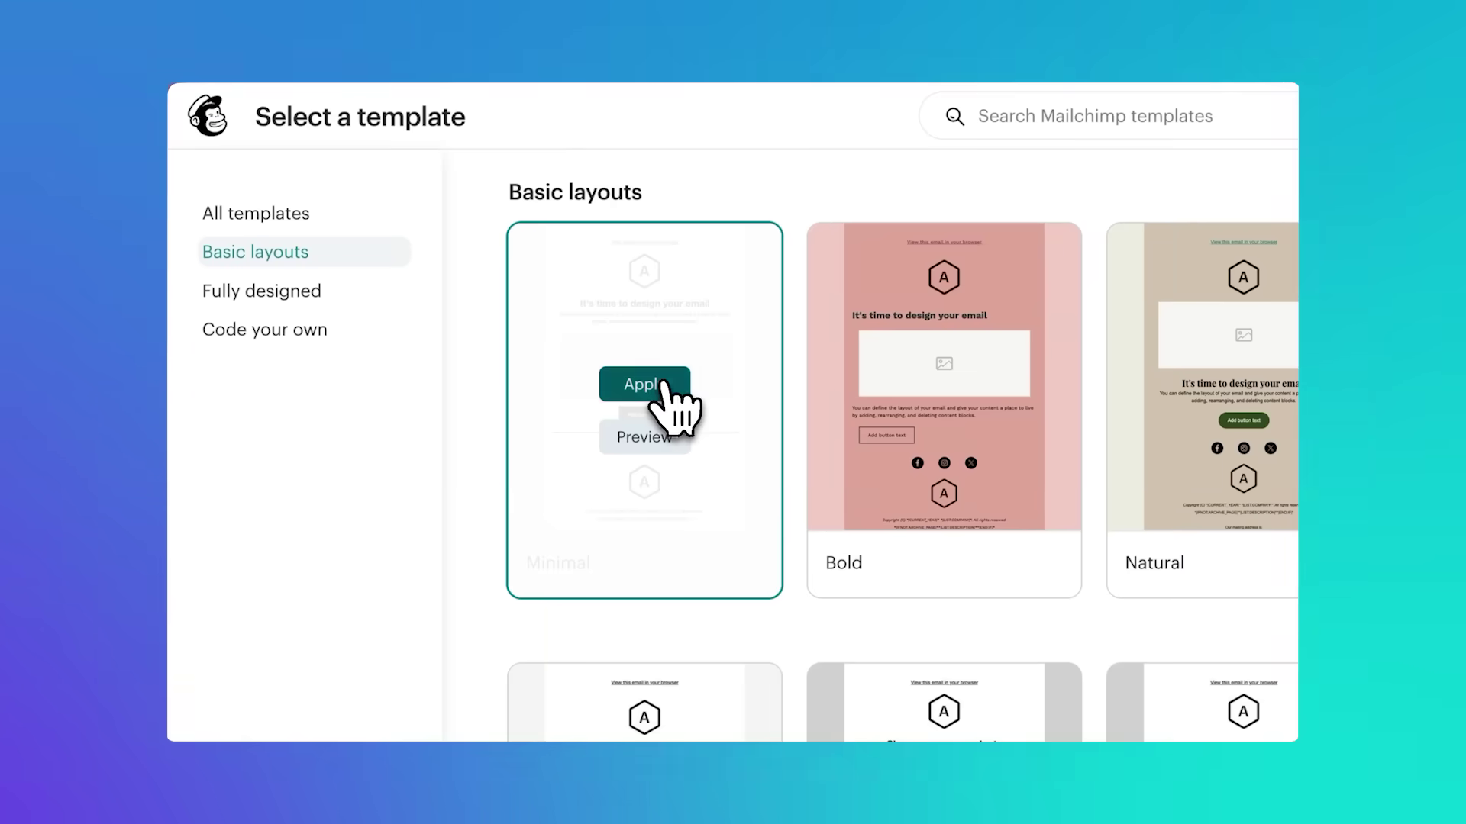
left_click(661, 384)
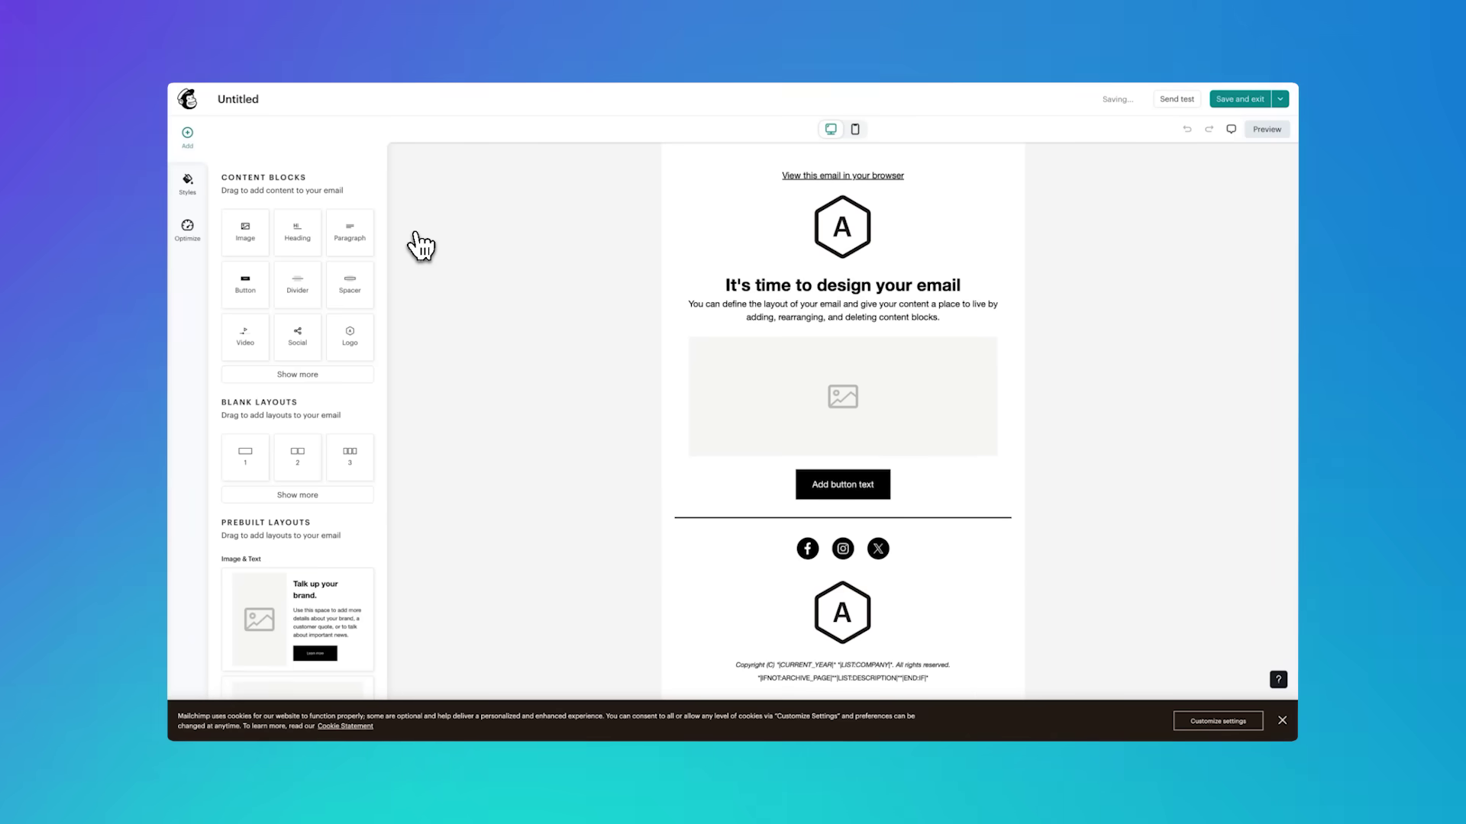
Step: Sync the Fresh Finds Canva design as a PNG into the email's empty image block
left_click(830, 376)
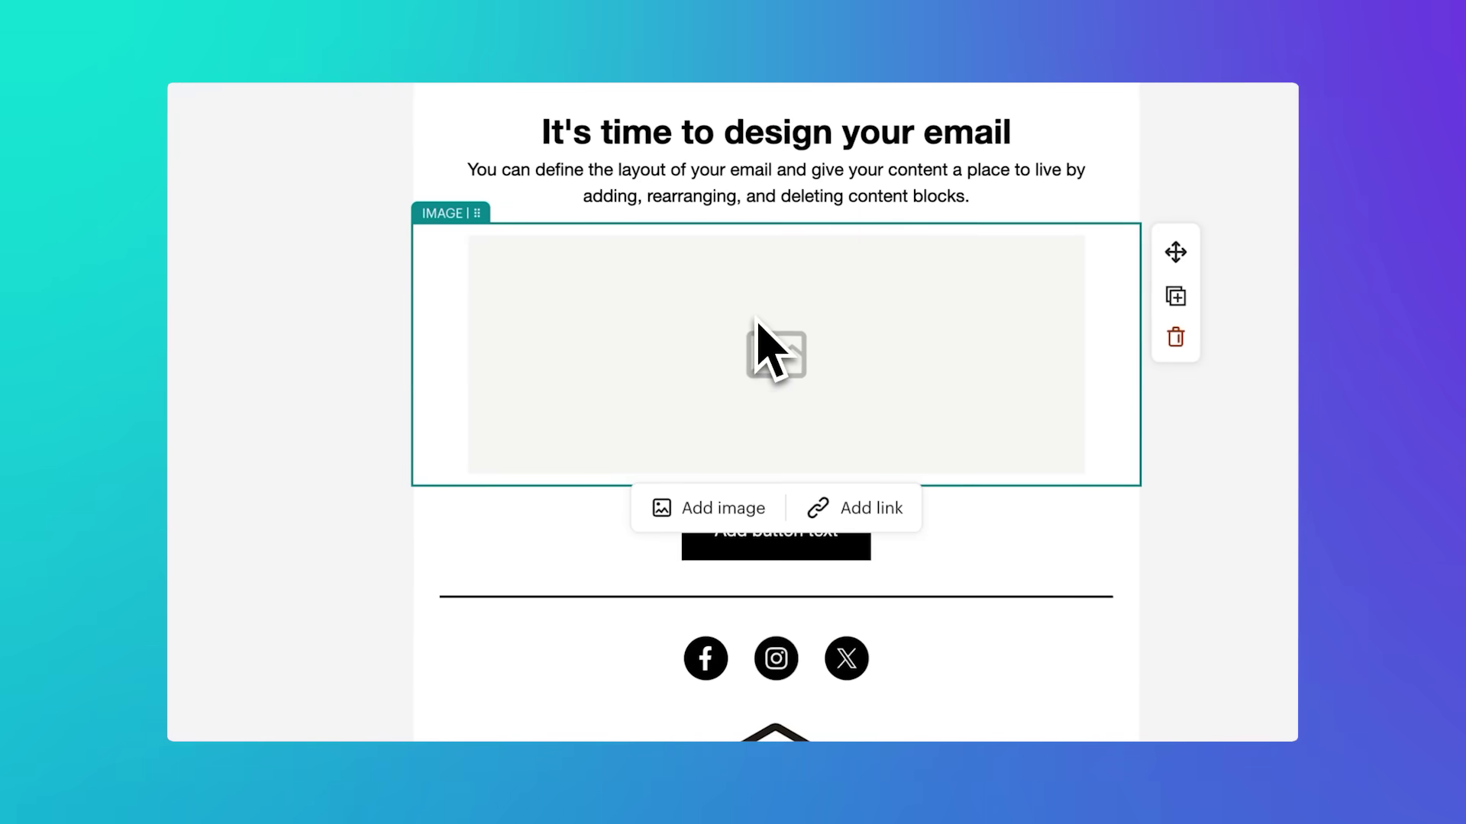
left_click(728, 510)
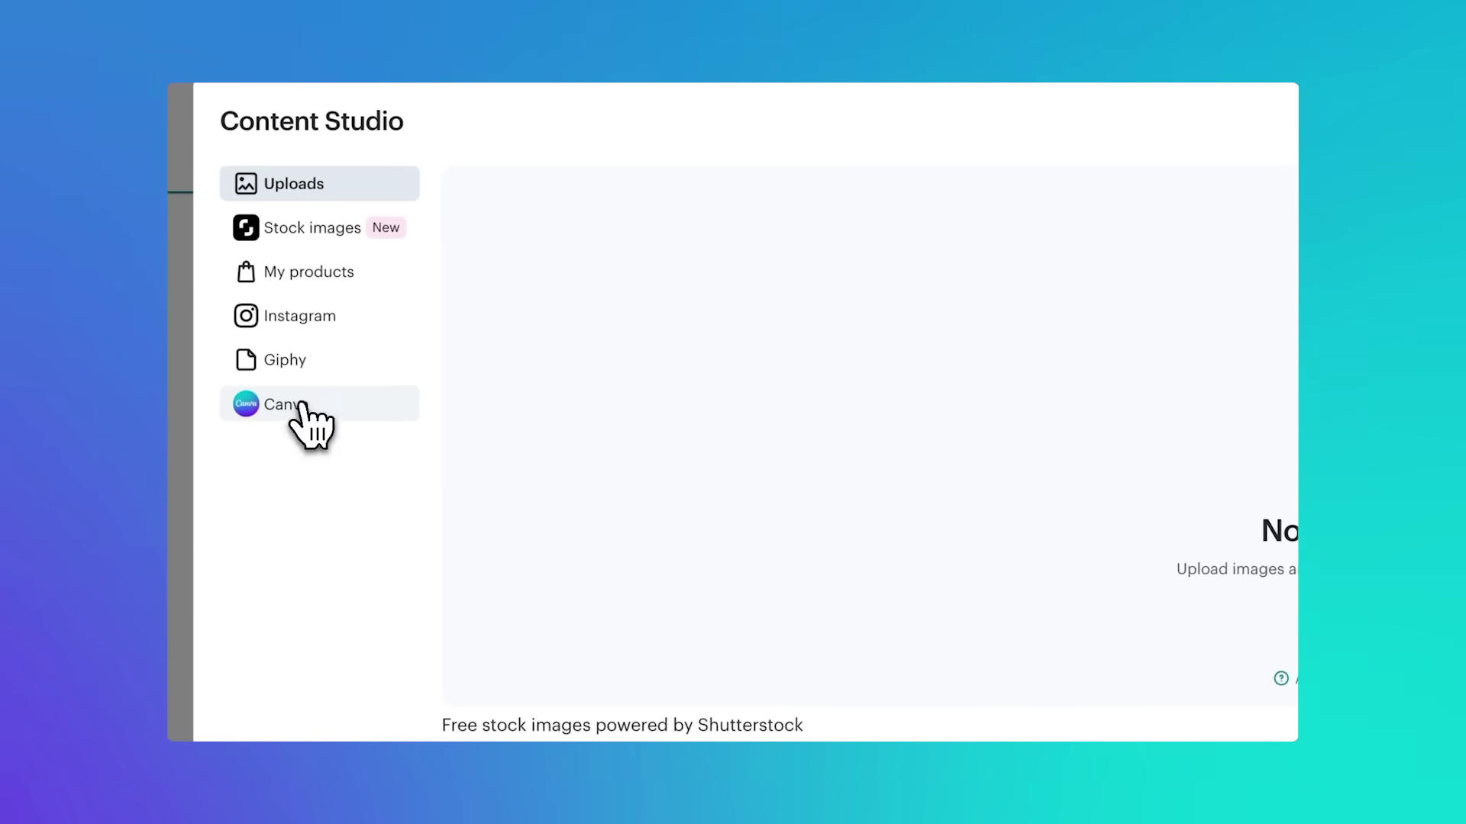
left_click(301, 405)
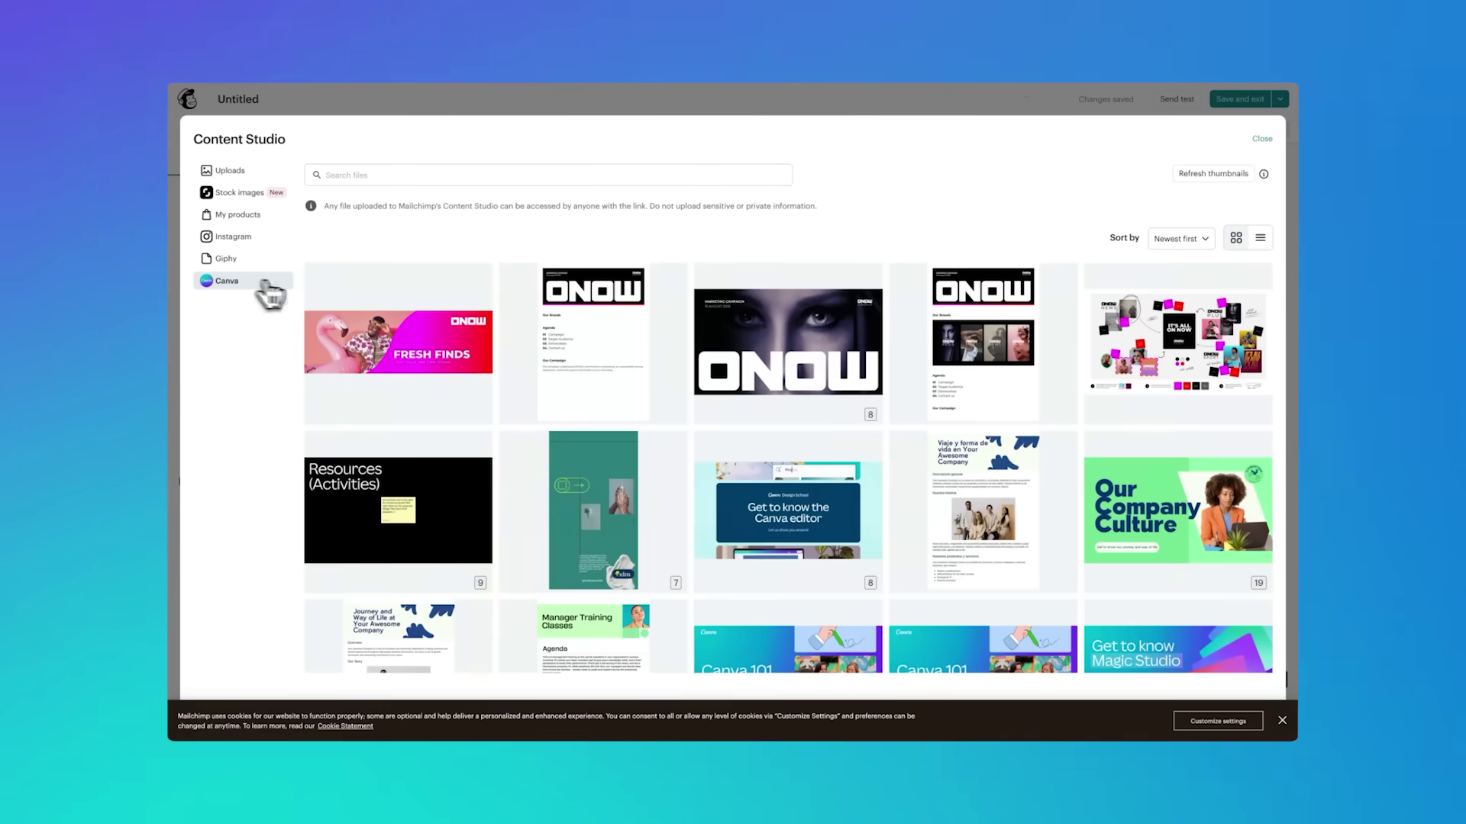
left_click(404, 365)
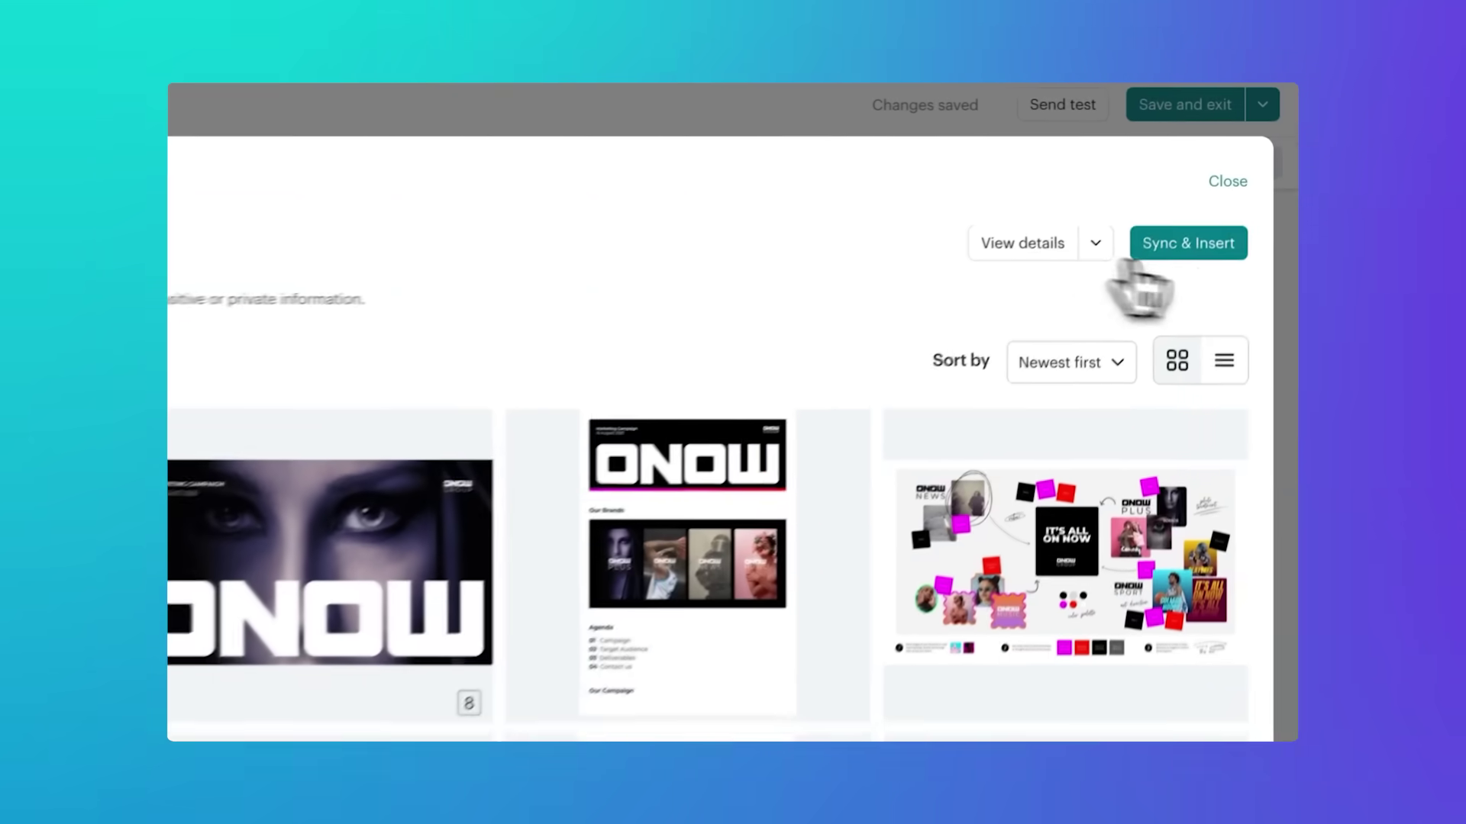
left_click(1241, 171)
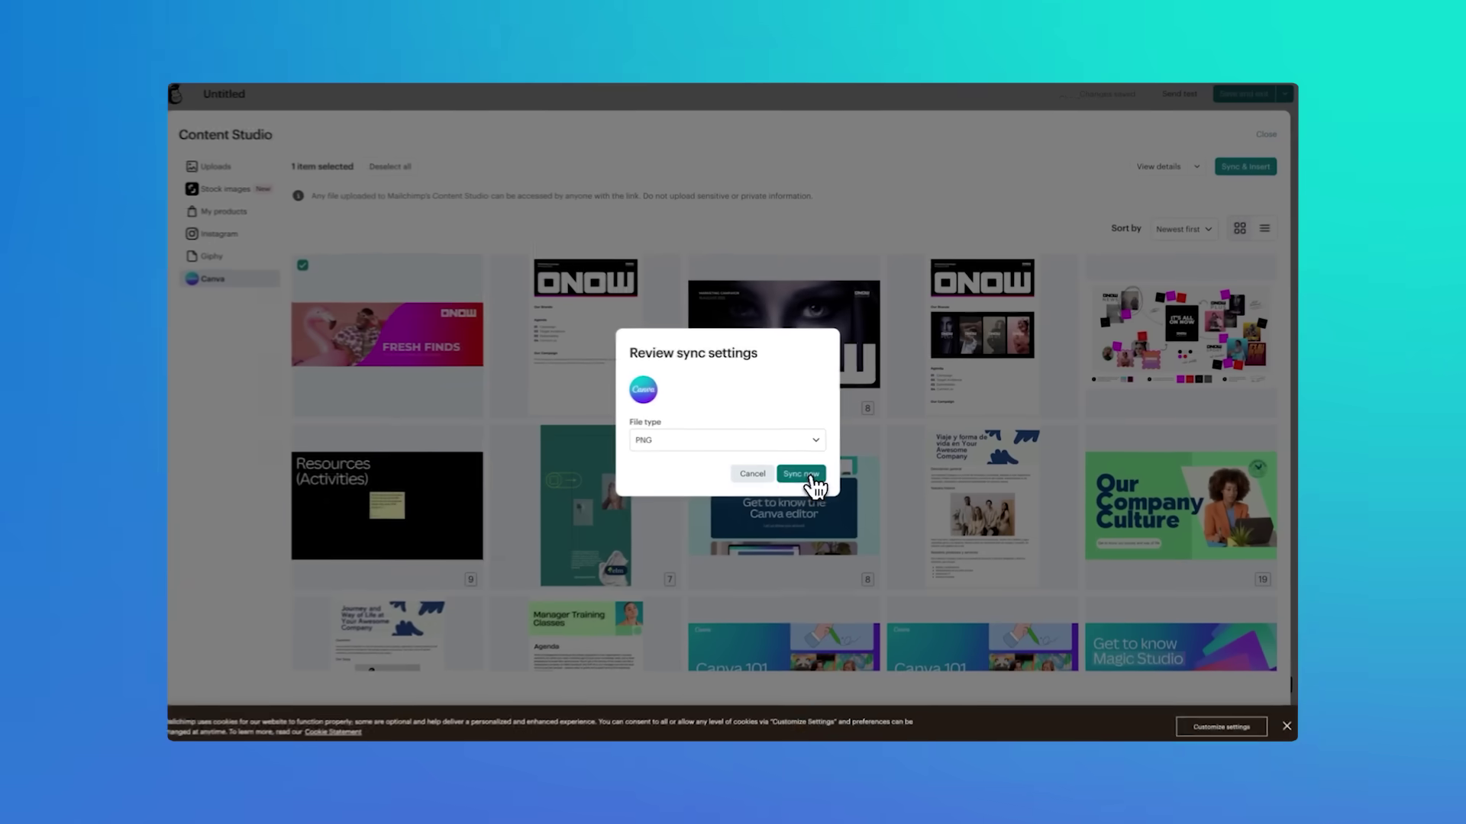
left_click(815, 473)
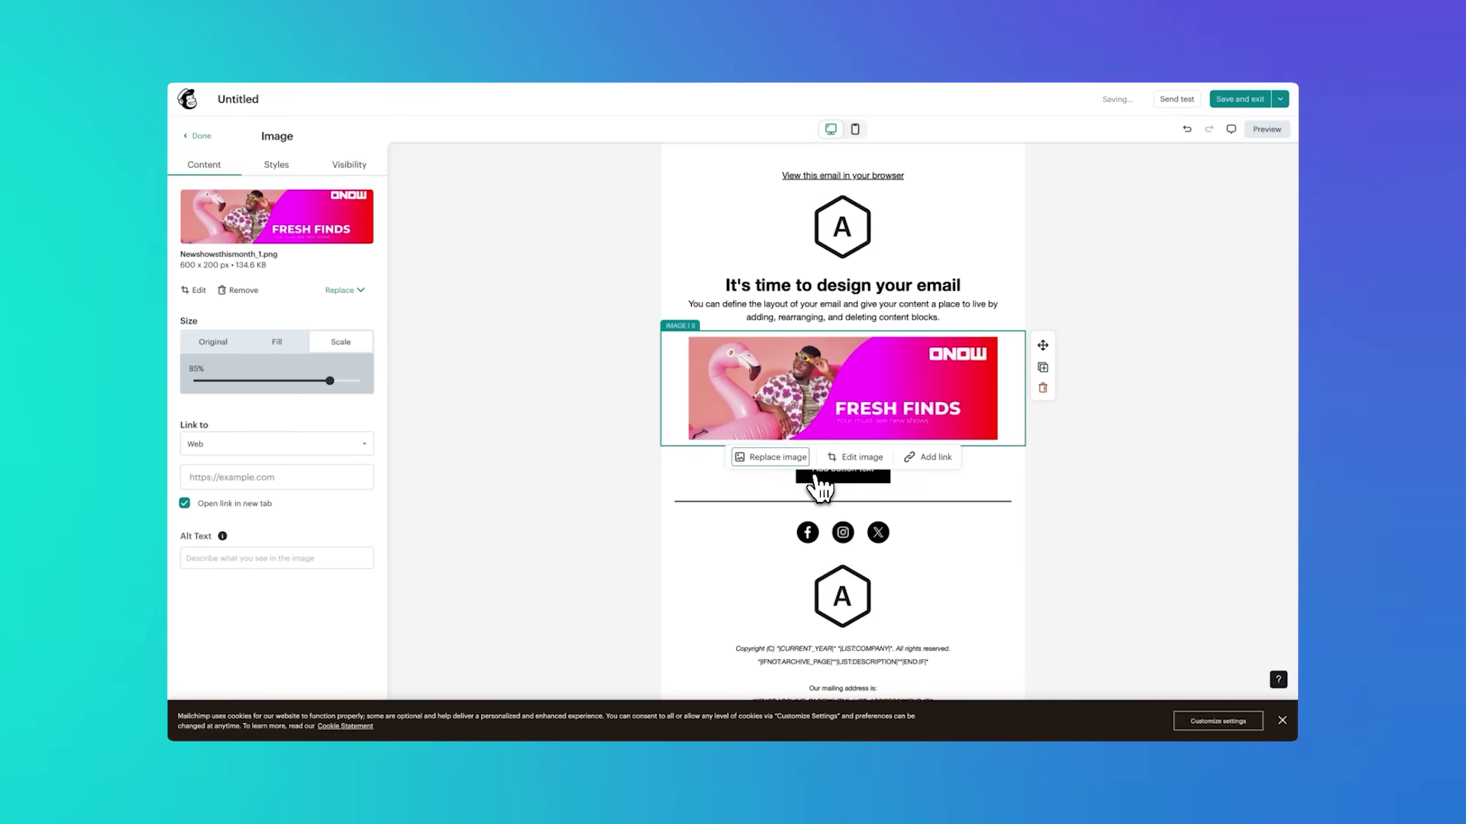
Step: Delete the logo, move the heading below the image, and retype it 'You won't believe what we've got in store'
left_click(838, 216)
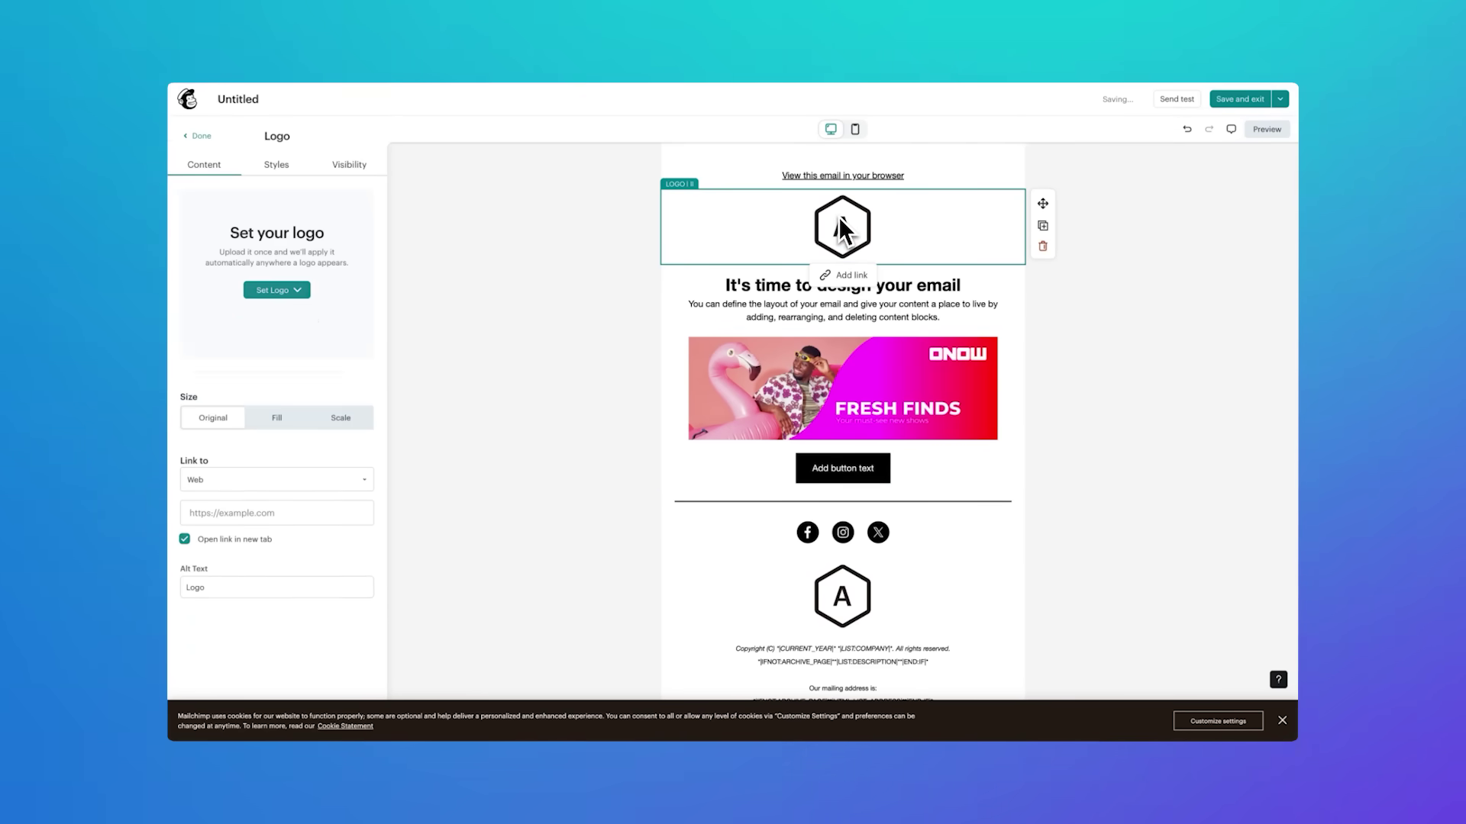
left_click(1043, 247)
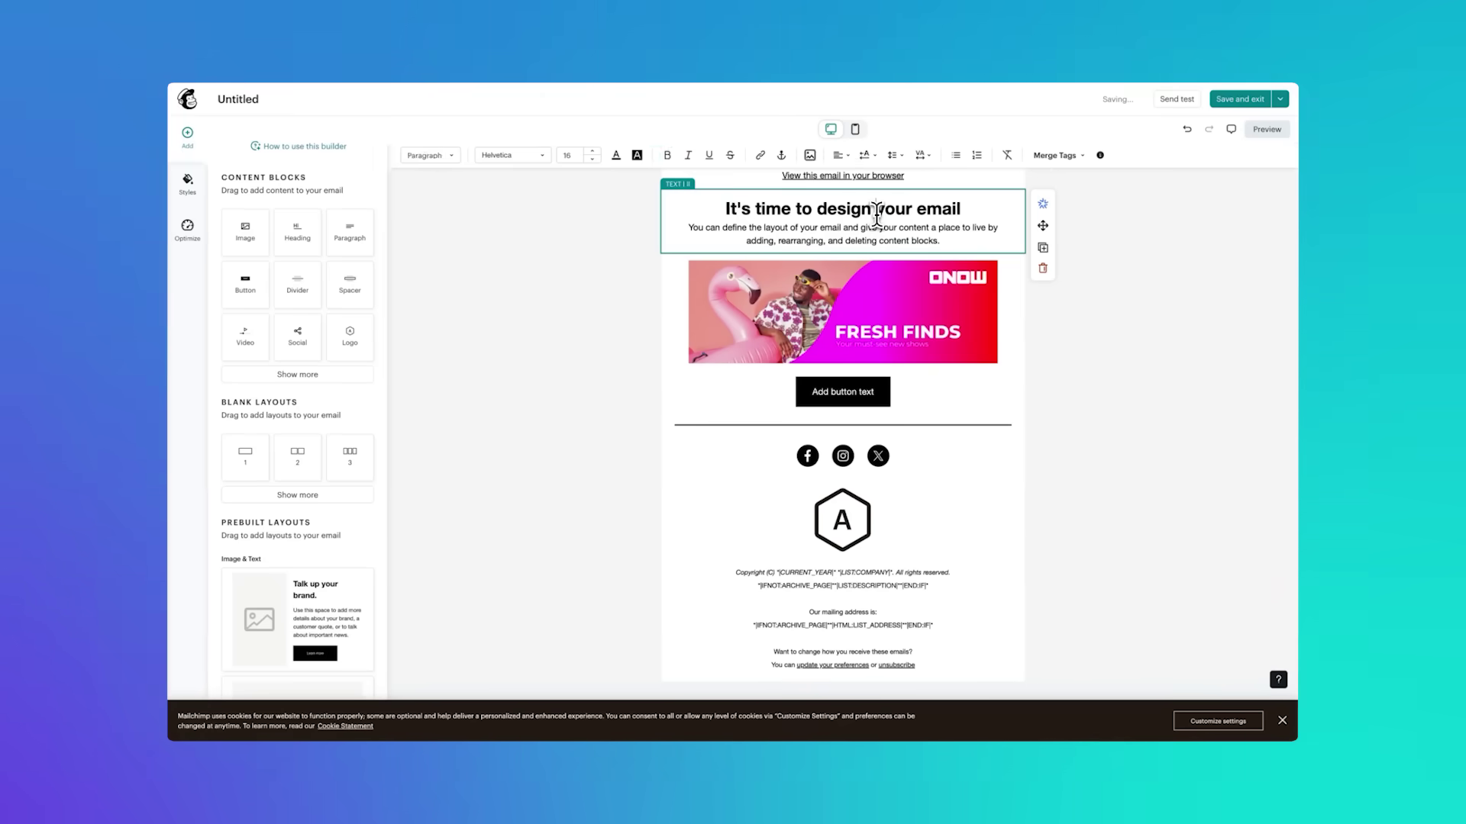
left_click_drag(1037, 226, 916, 345)
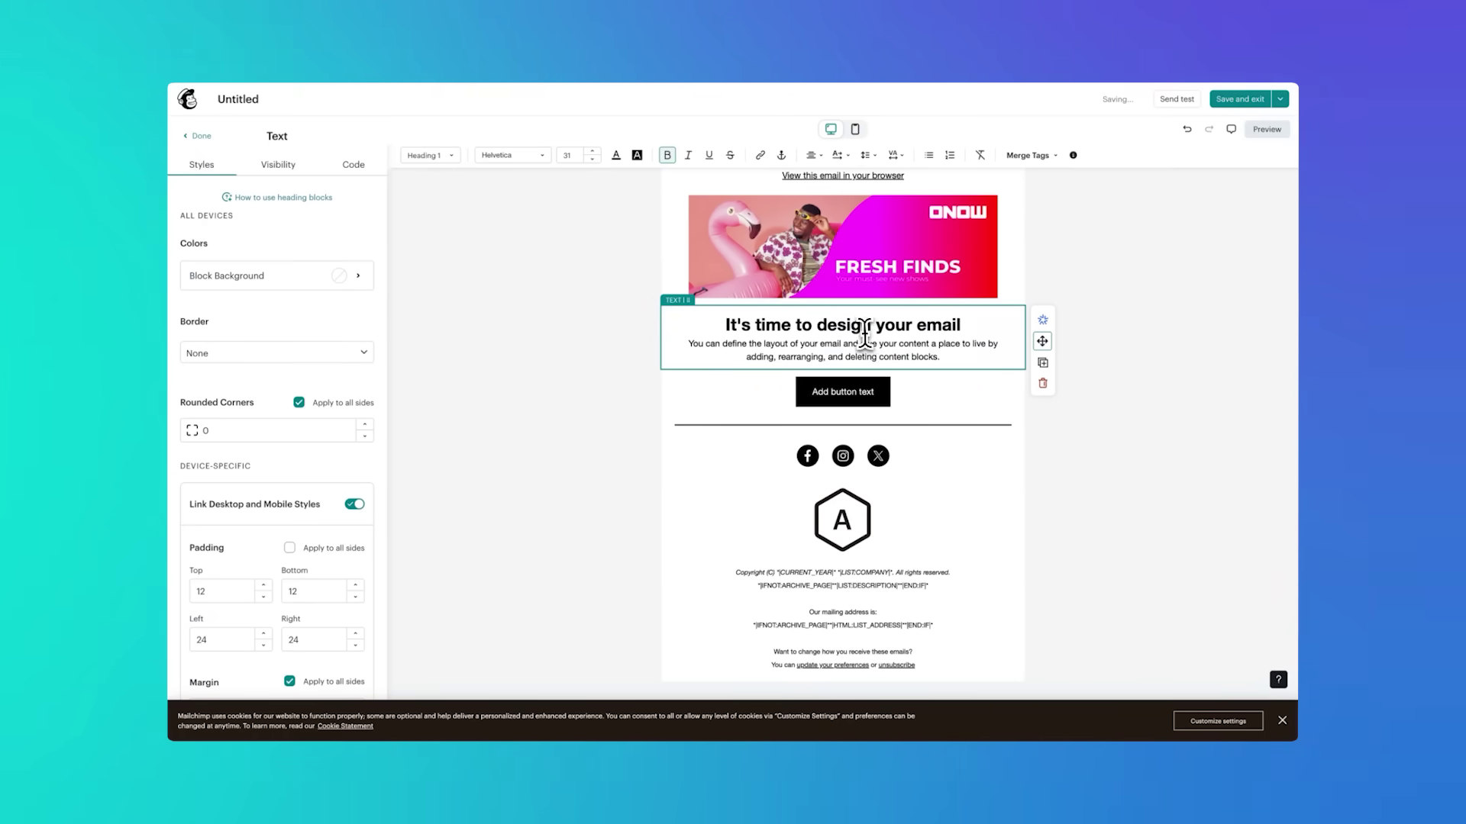
type("ou won't b")
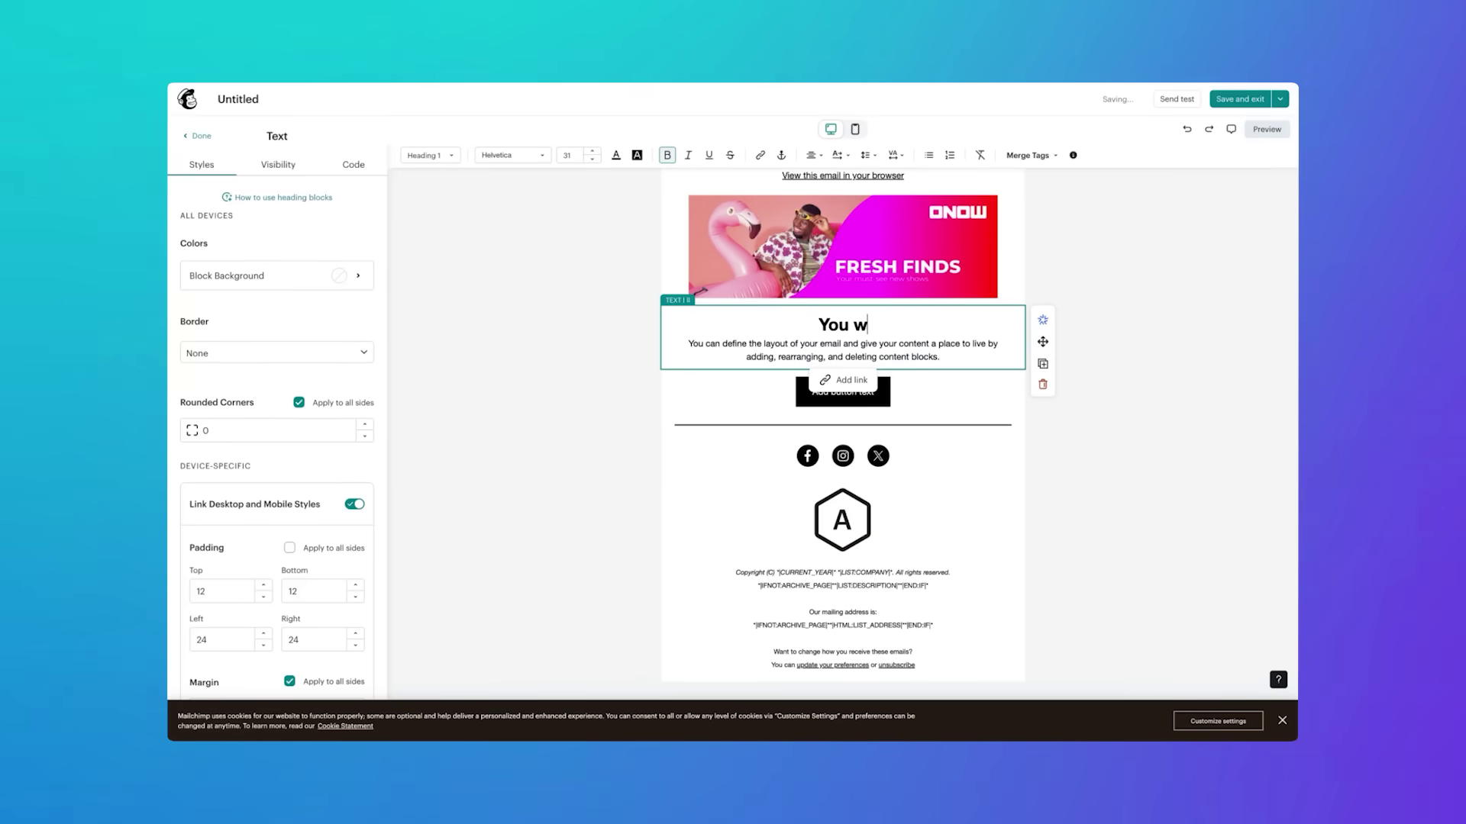
type("eli")
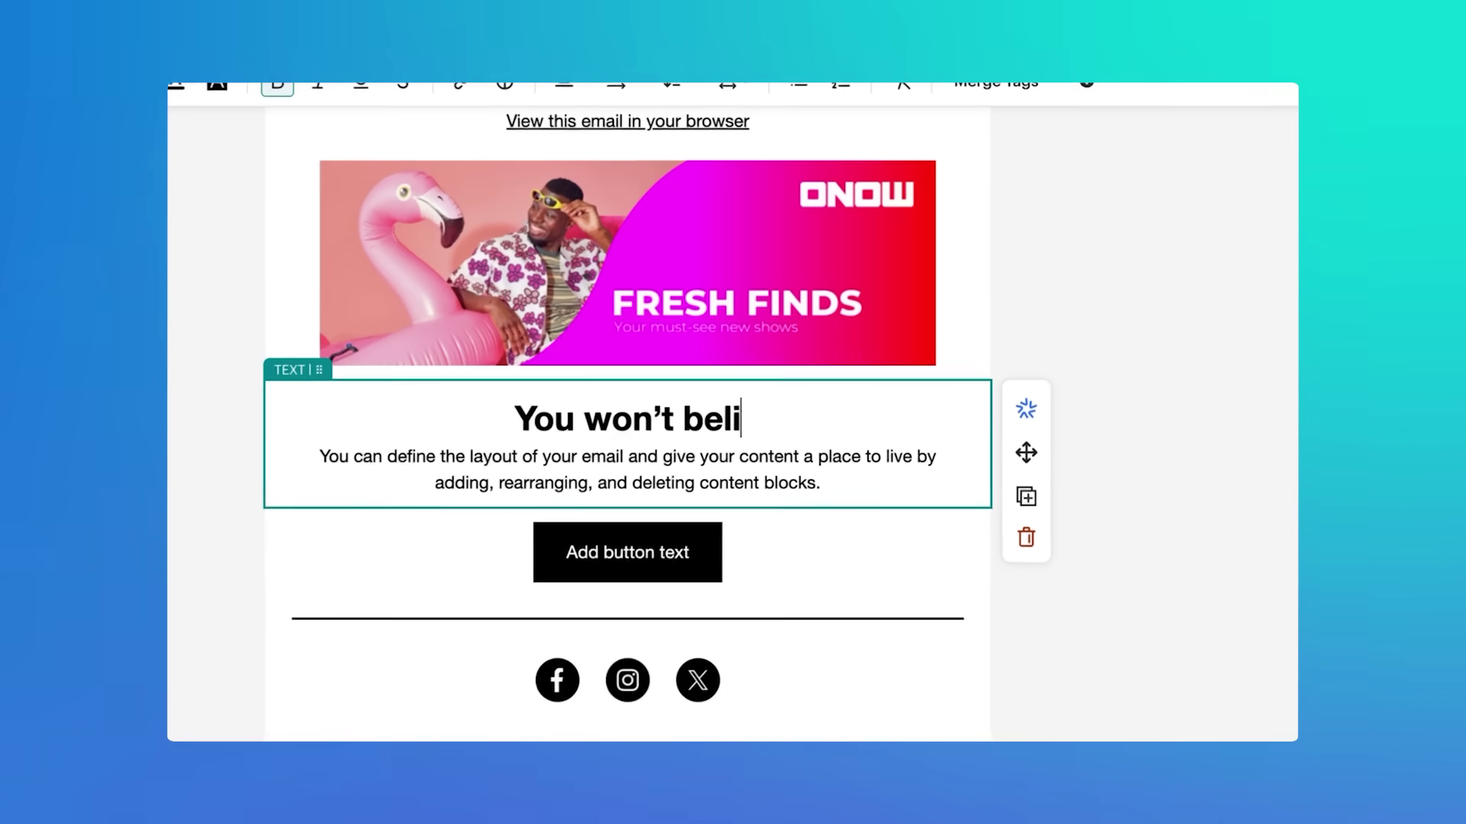
type("eve what we've got in store")
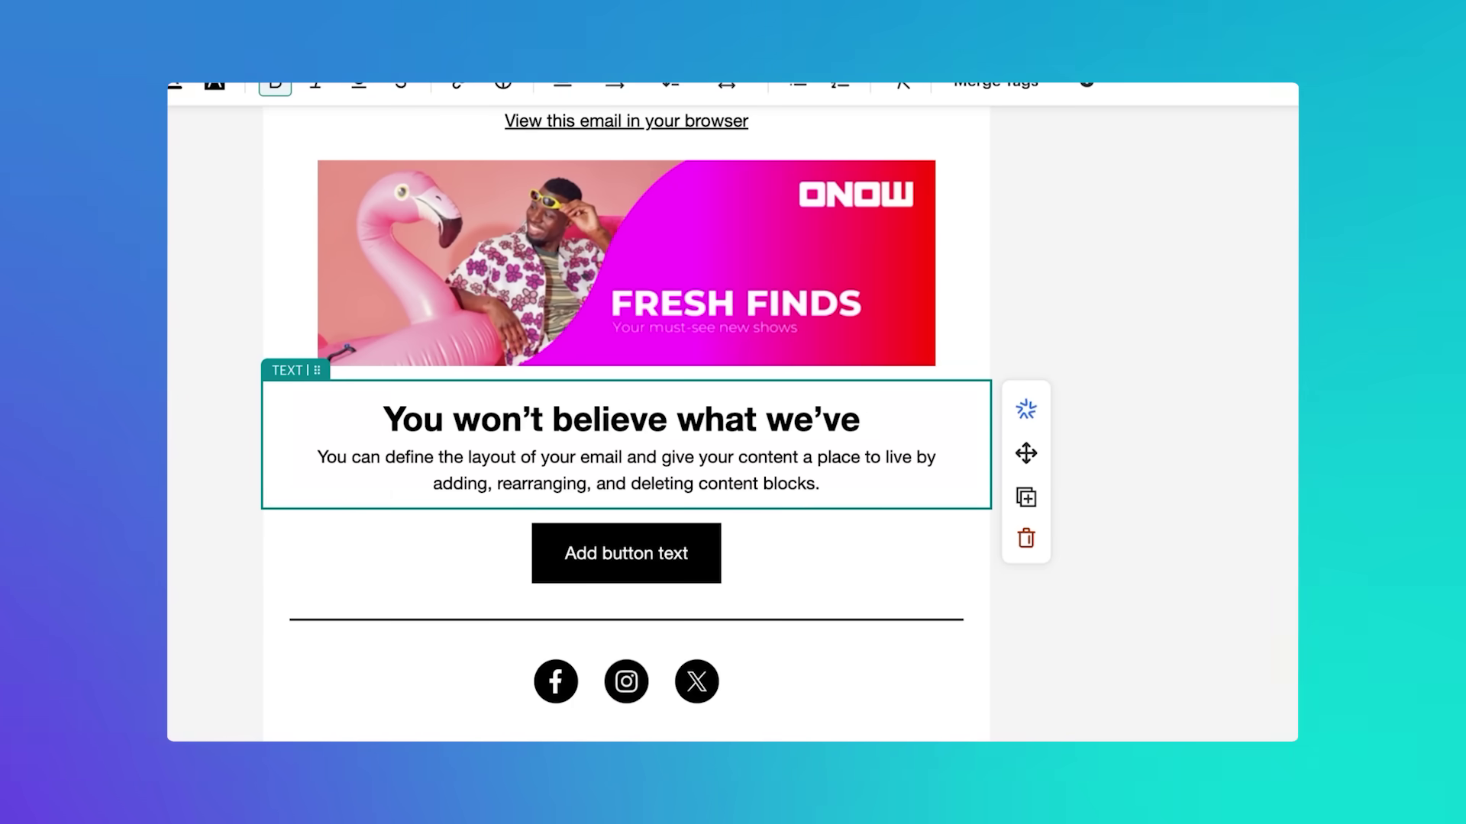